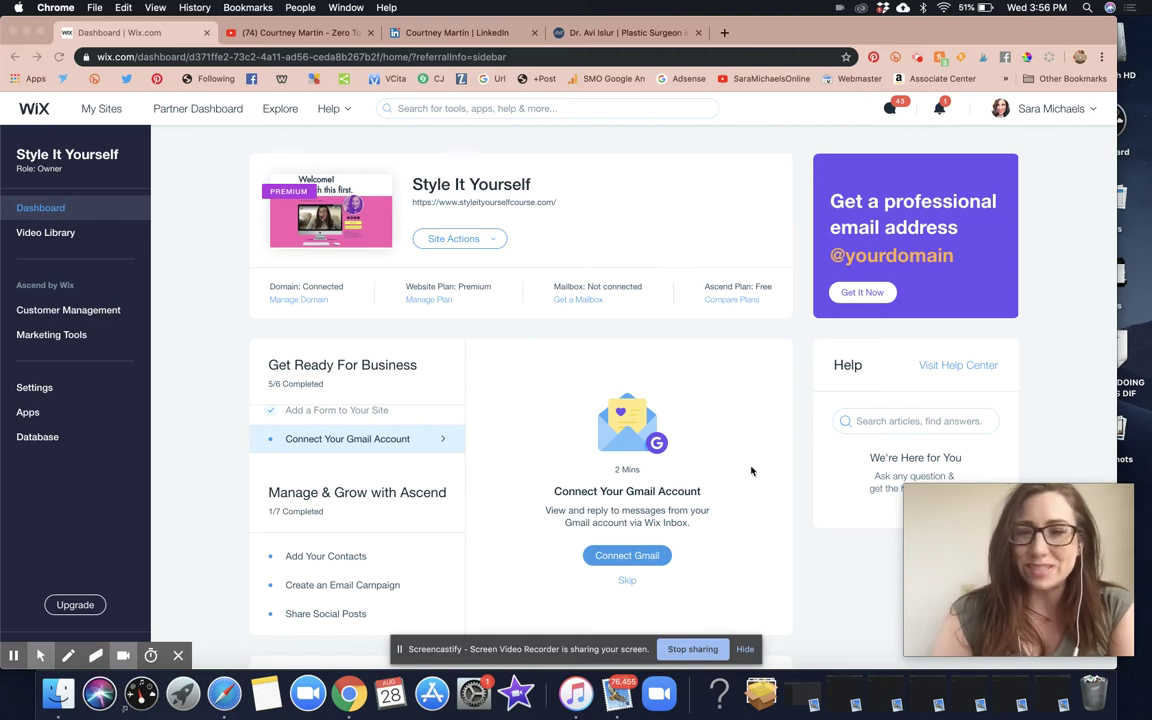
# Step: Review the site dashboard's Get Ready For Business checklist and skip the Connect Your Gmail Account task
pyautogui.scroll(-5, 751, 470)
pyautogui.scroll(5, 751, 470)
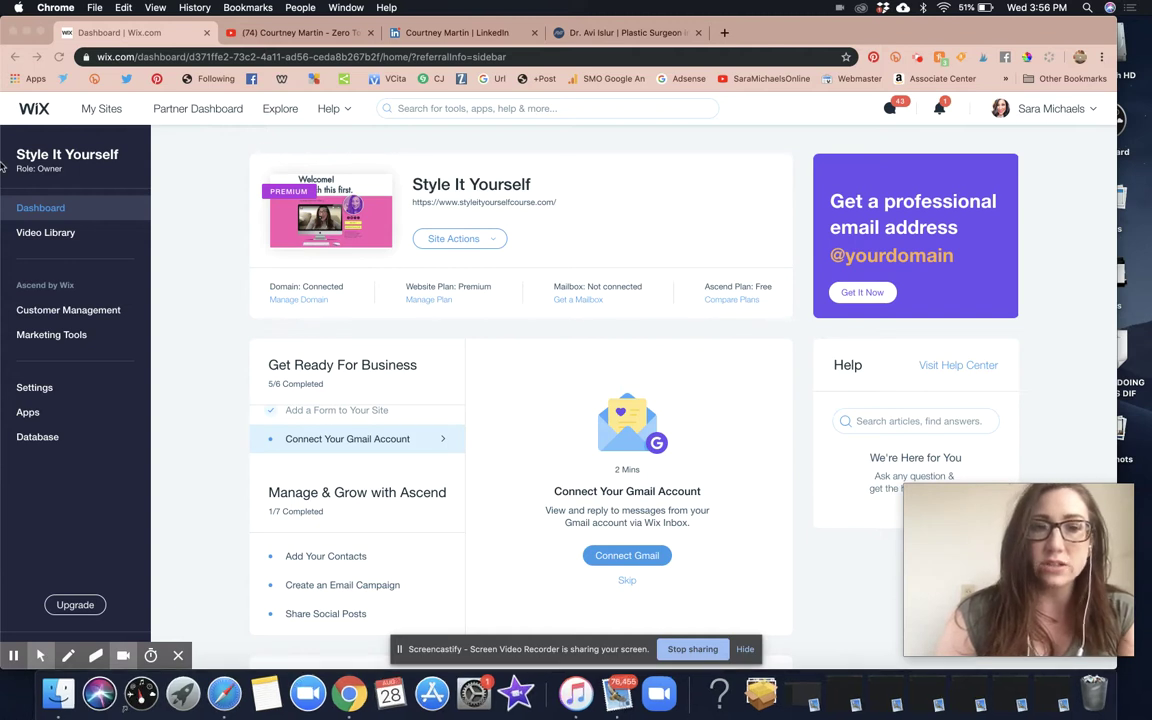
pyautogui.click(32, 209)
pyautogui.scroll(-5, 532, 375)
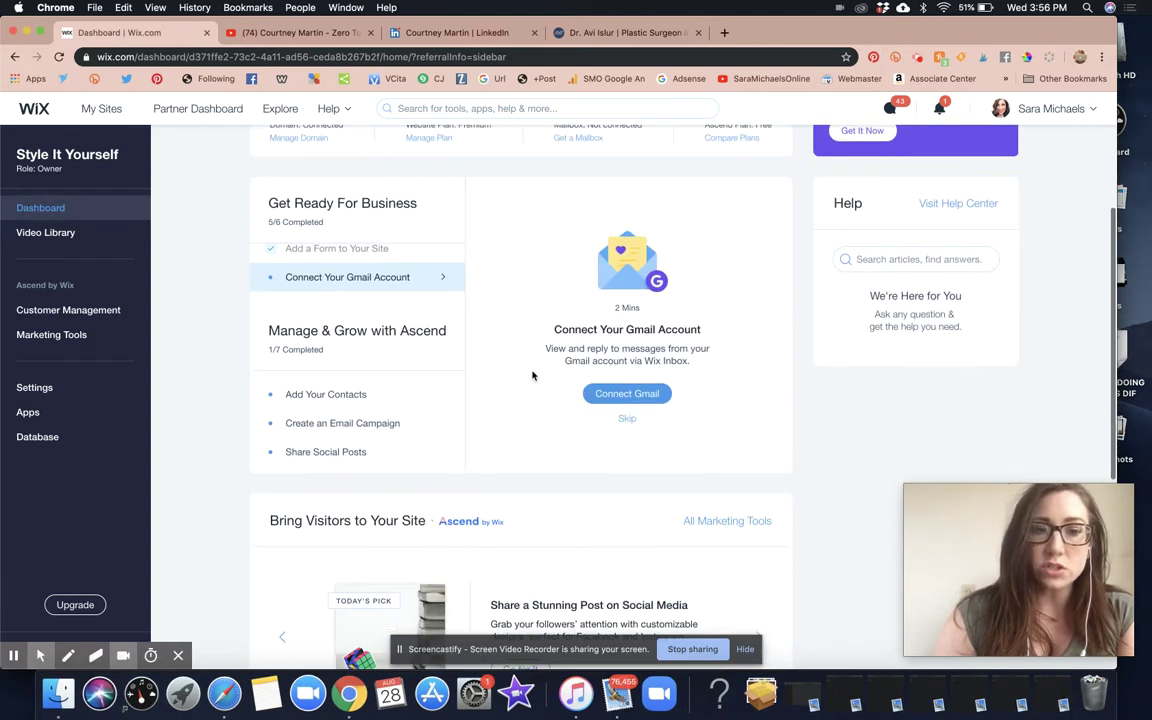
pyautogui.scroll(3, 532, 375)
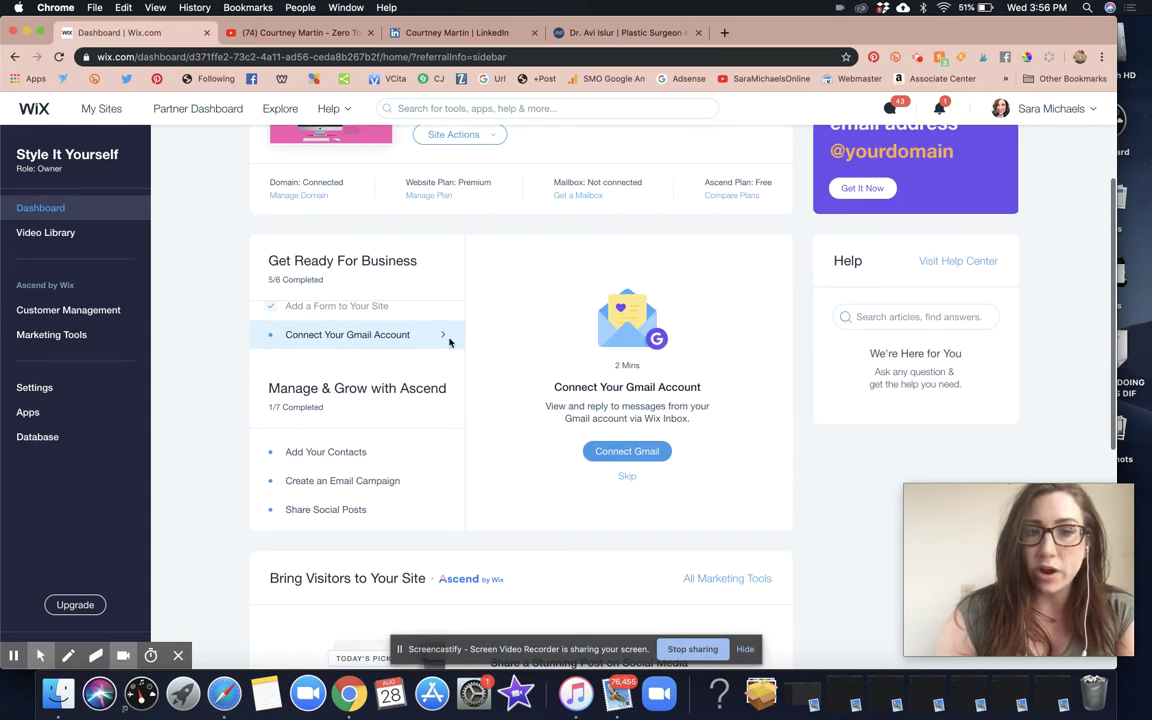
pyautogui.scroll(3, 373, 371)
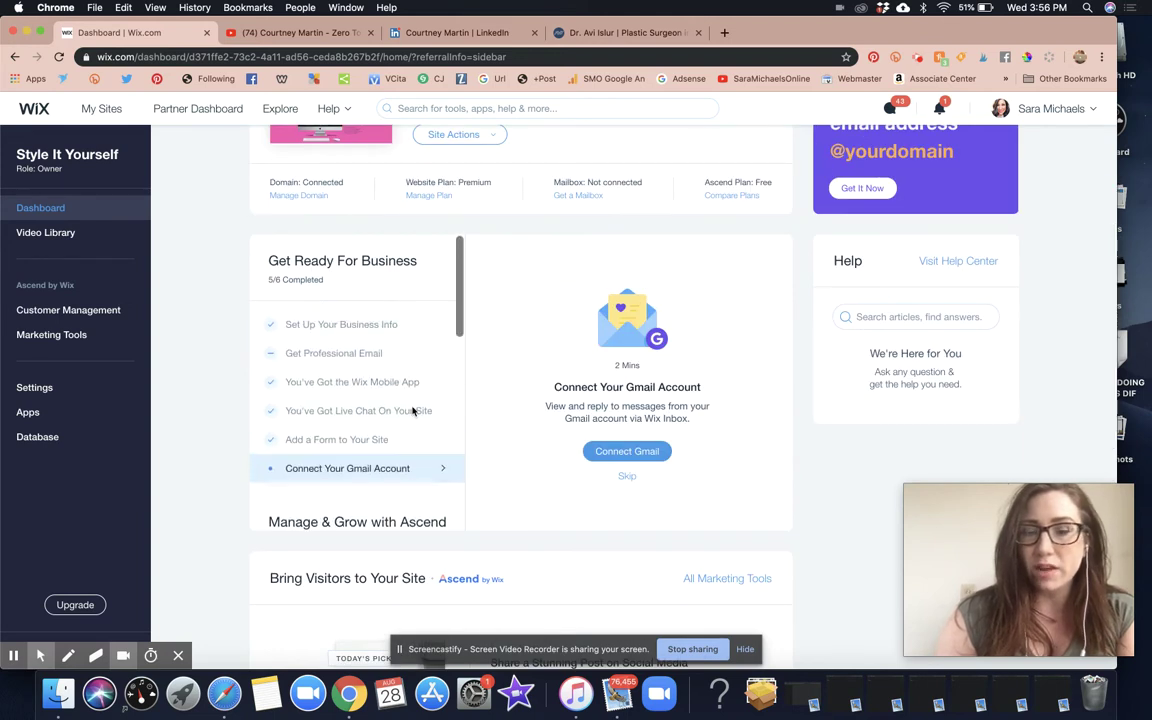
pyautogui.click(627, 478)
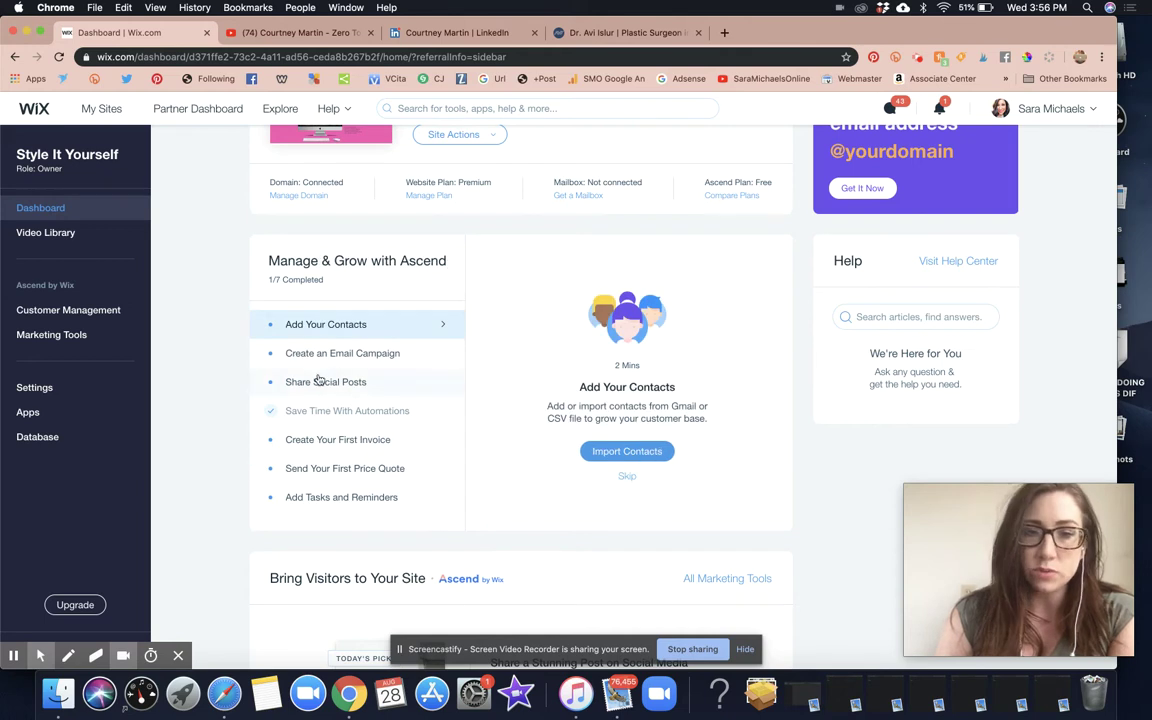
# Step: Examine the tasks listed under Manage & Grow with Ascend and Suggested For You on the dashboard
pyautogui.scroll(2, 321, 352)
pyautogui.scroll(-2, 320, 360)
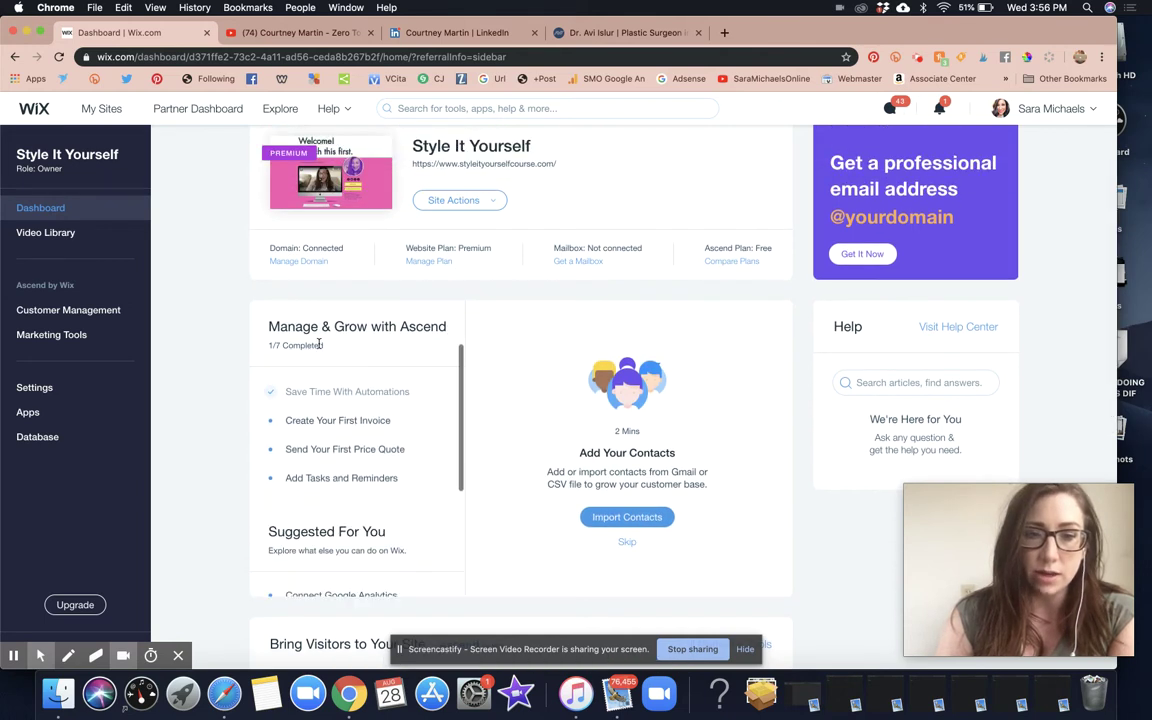
pyautogui.scroll(2, 350, 430)
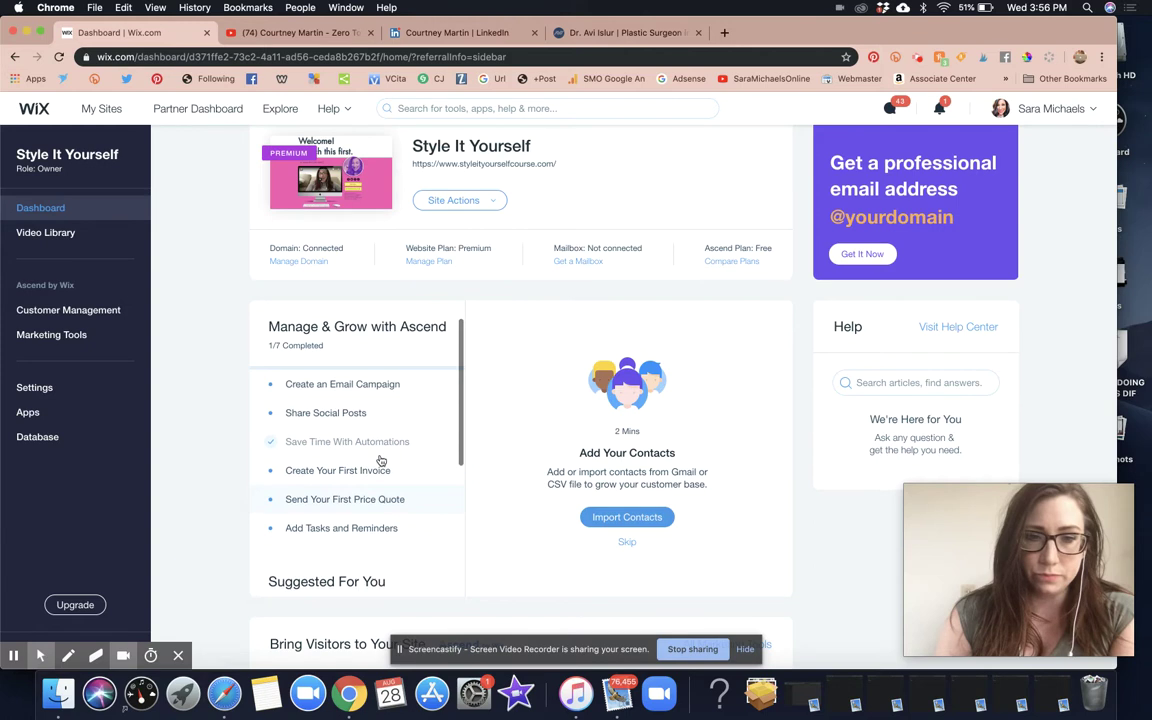
pyautogui.scroll(1, 381, 459)
pyautogui.scroll(-5, 385, 458)
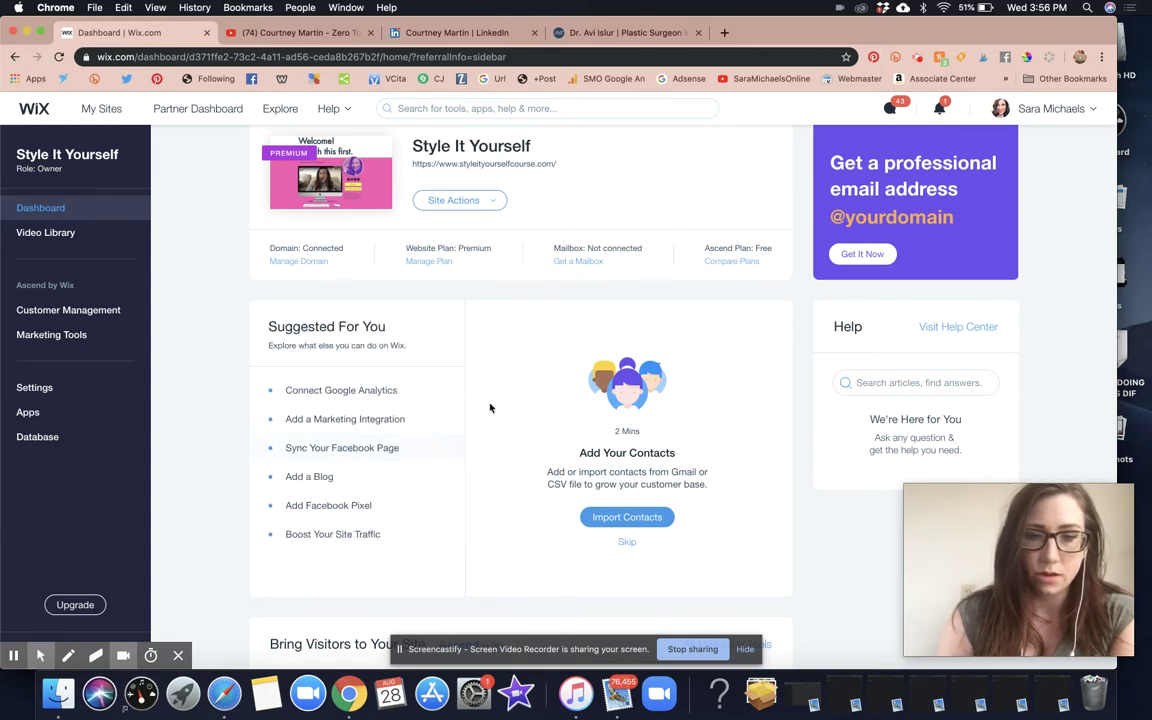
pyautogui.scroll(-2, 488, 406)
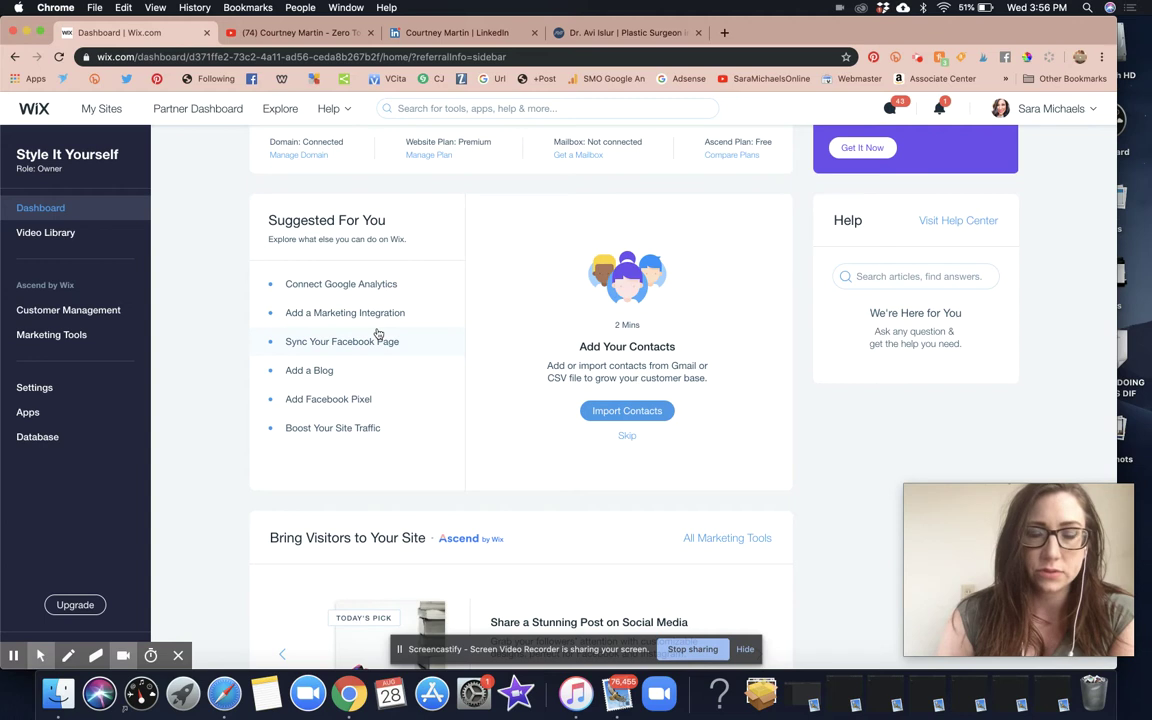
pyautogui.scroll(2, 377, 332)
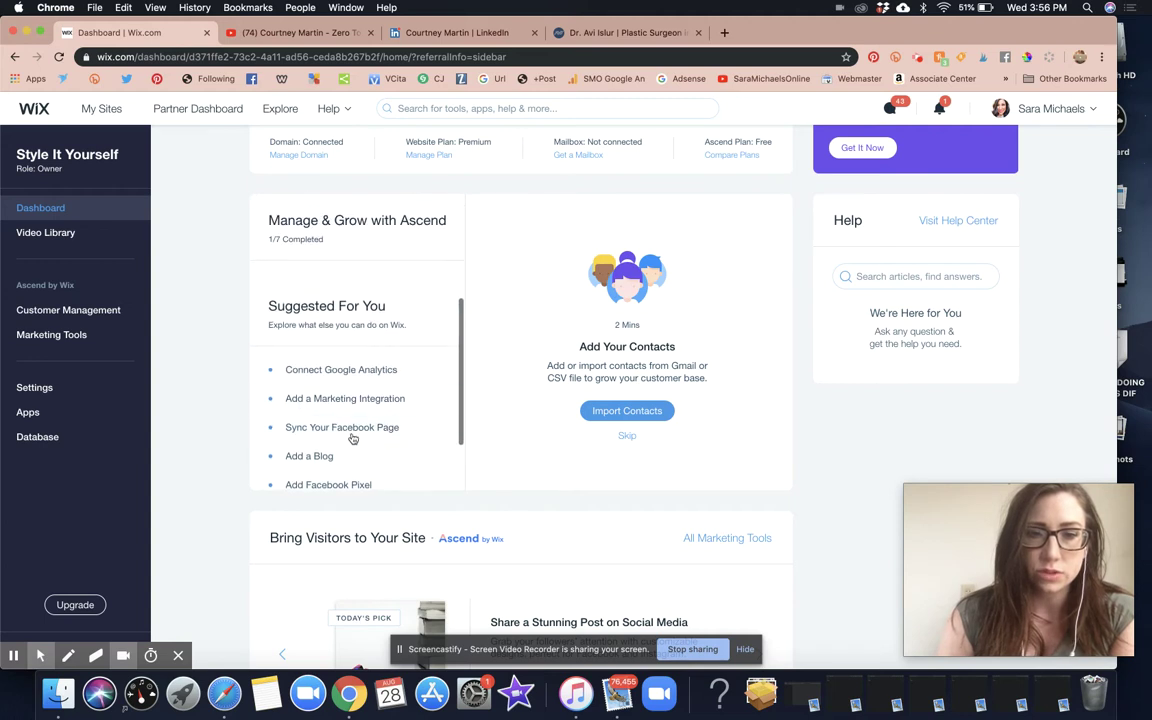
# Step: Start connecting a Facebook page to the Wix Inbox from the Sync Your Facebook Page suggestion, and minimize the Facebook login window
pyautogui.click(330, 431)
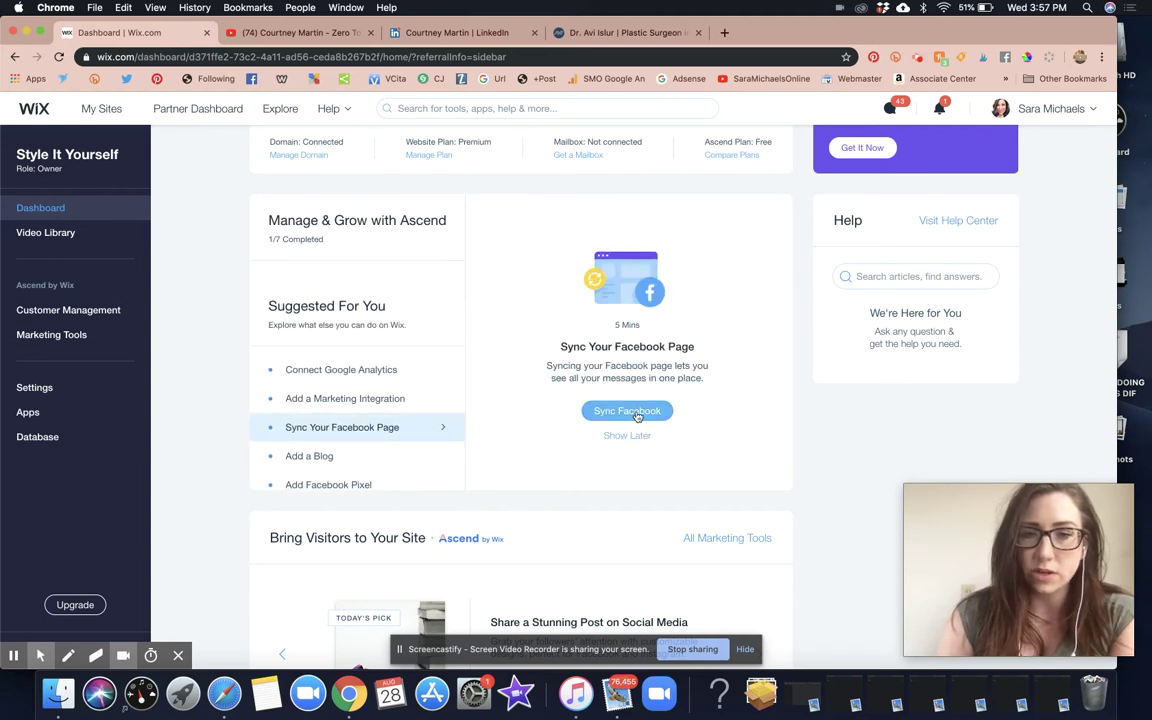
pyautogui.click(627, 411)
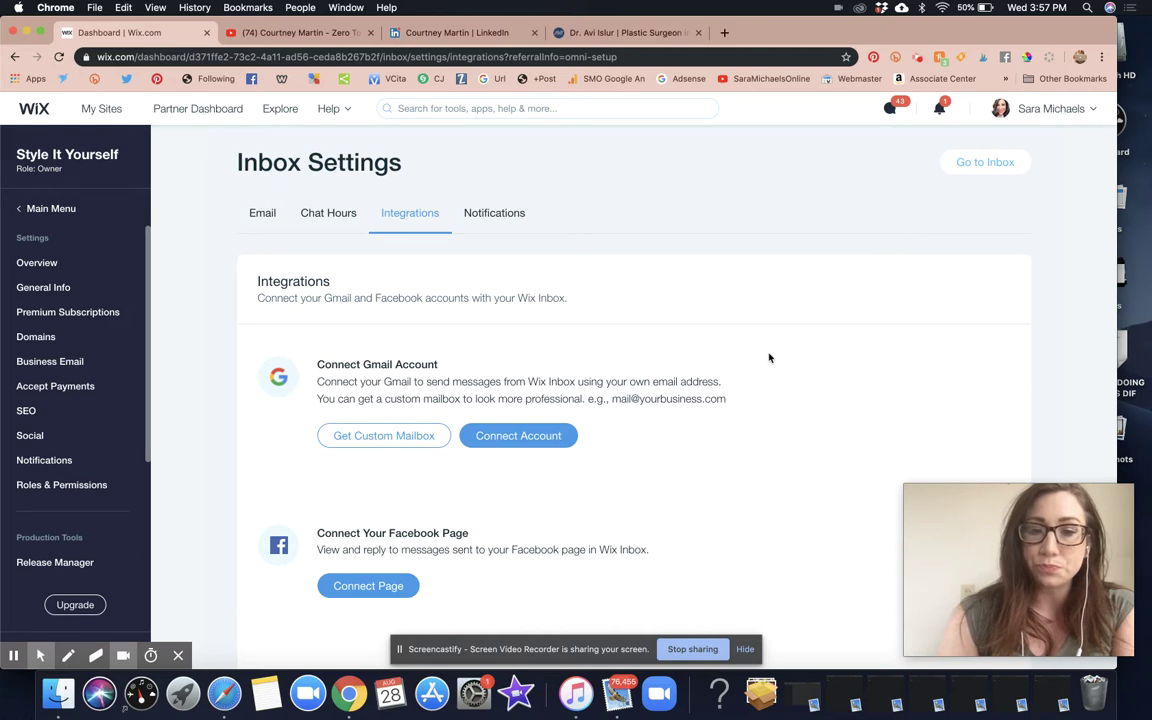
pyautogui.click(370, 586)
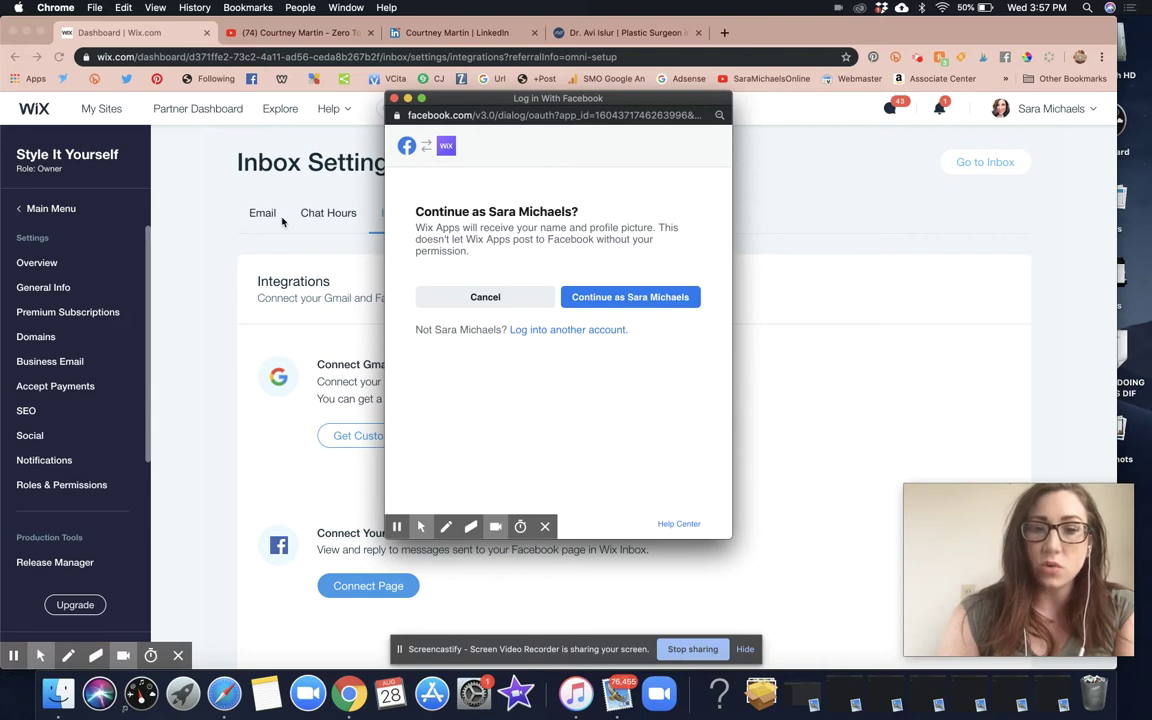
pyautogui.click(408, 98)
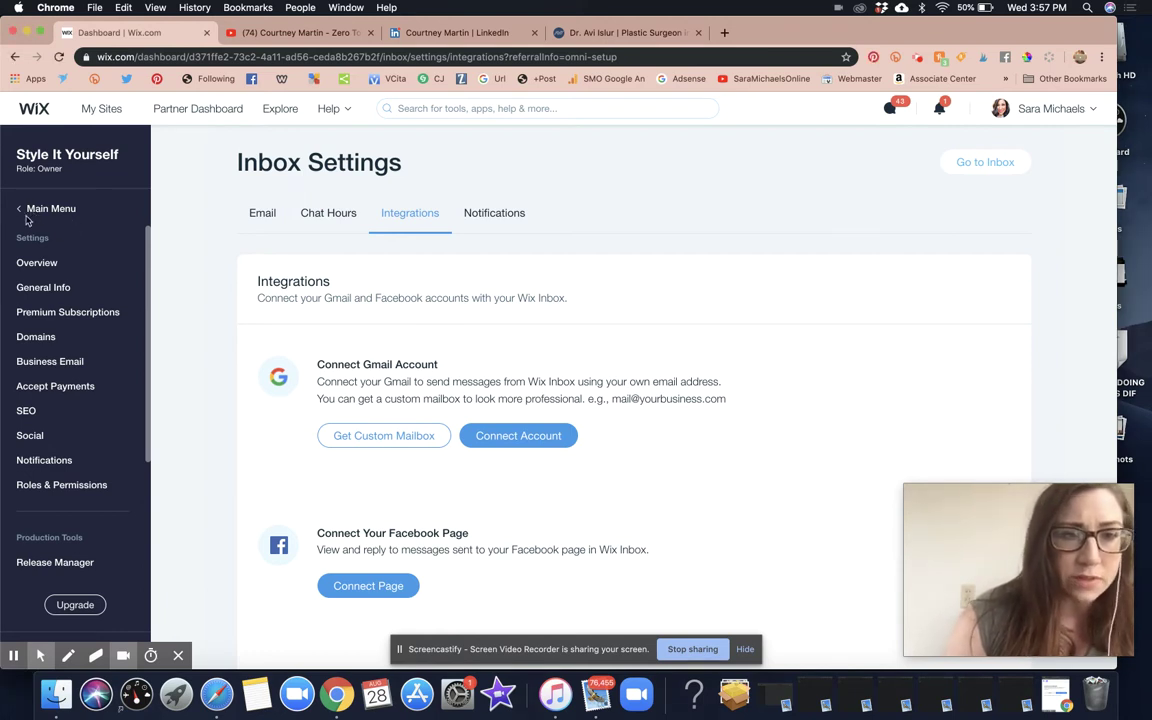
# Step: View the App Market for the site and return to the site's main menu
pyautogui.click(26, 206)
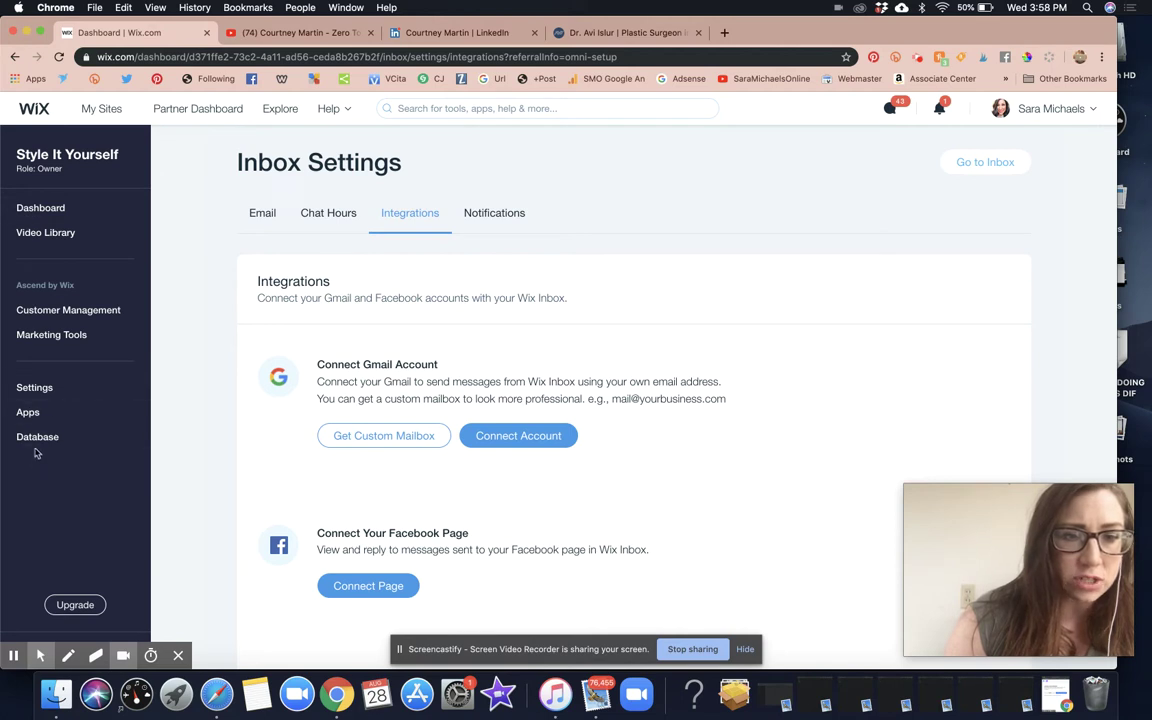
pyautogui.click(36, 414)
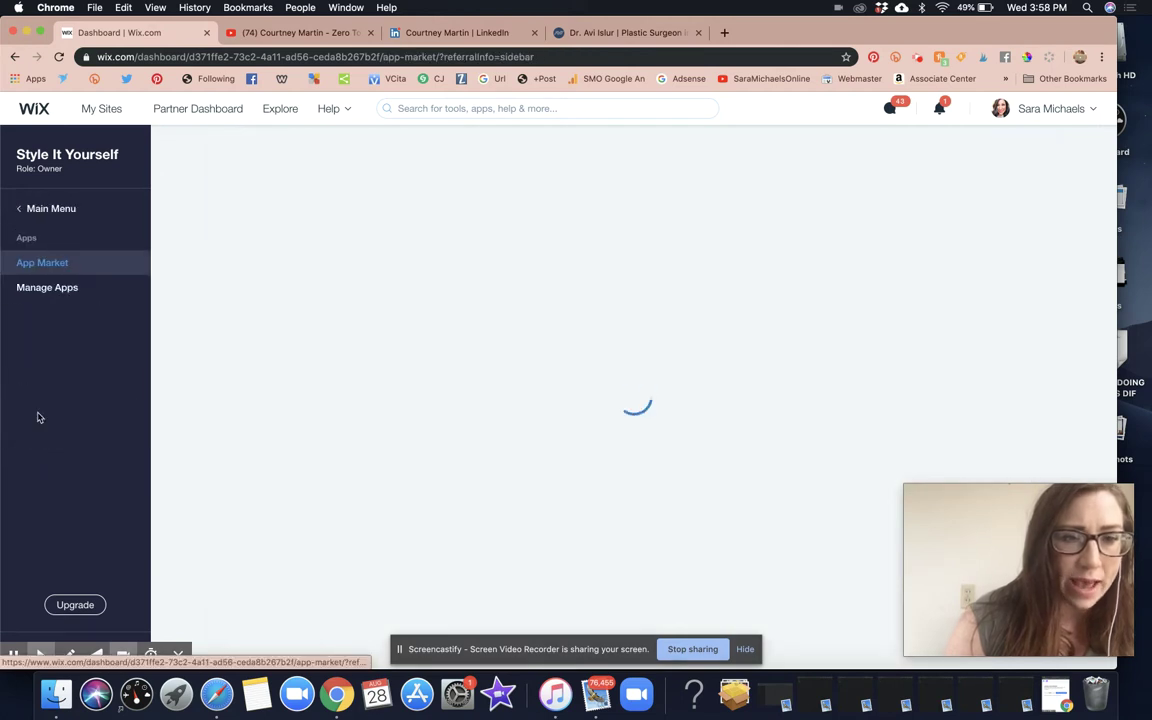
pyautogui.click(26, 208)
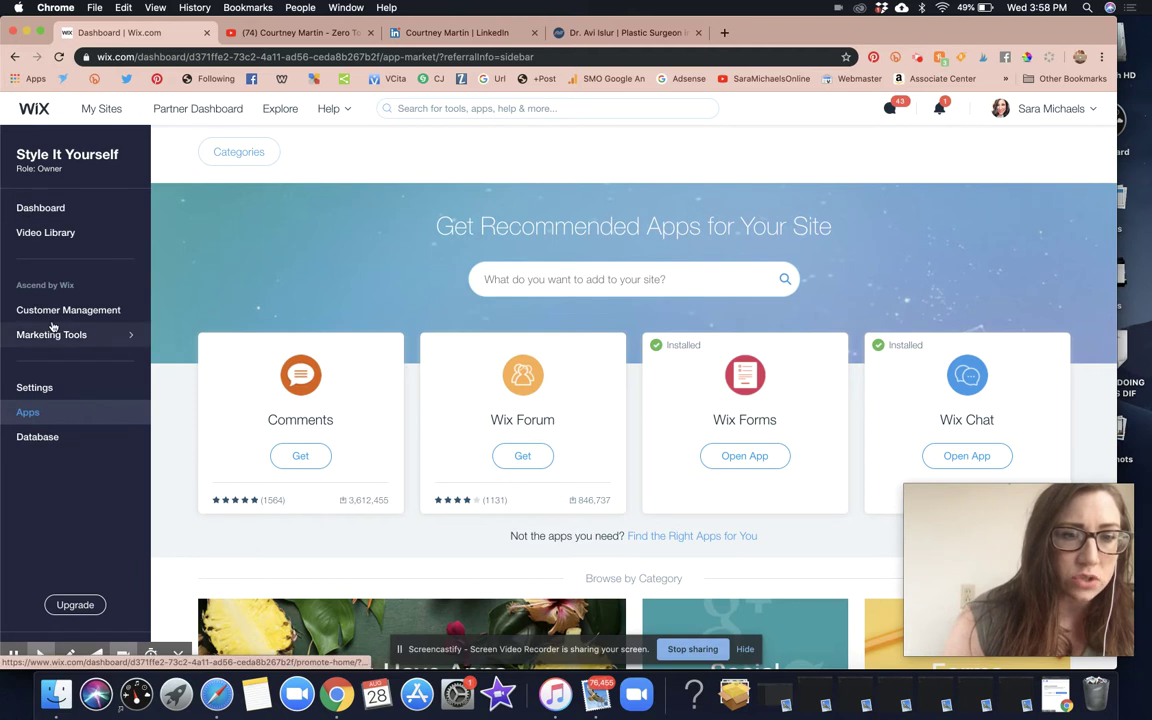
# Step: Look through the promotion tools offered on the Marketing Home page
pyautogui.click(52, 334)
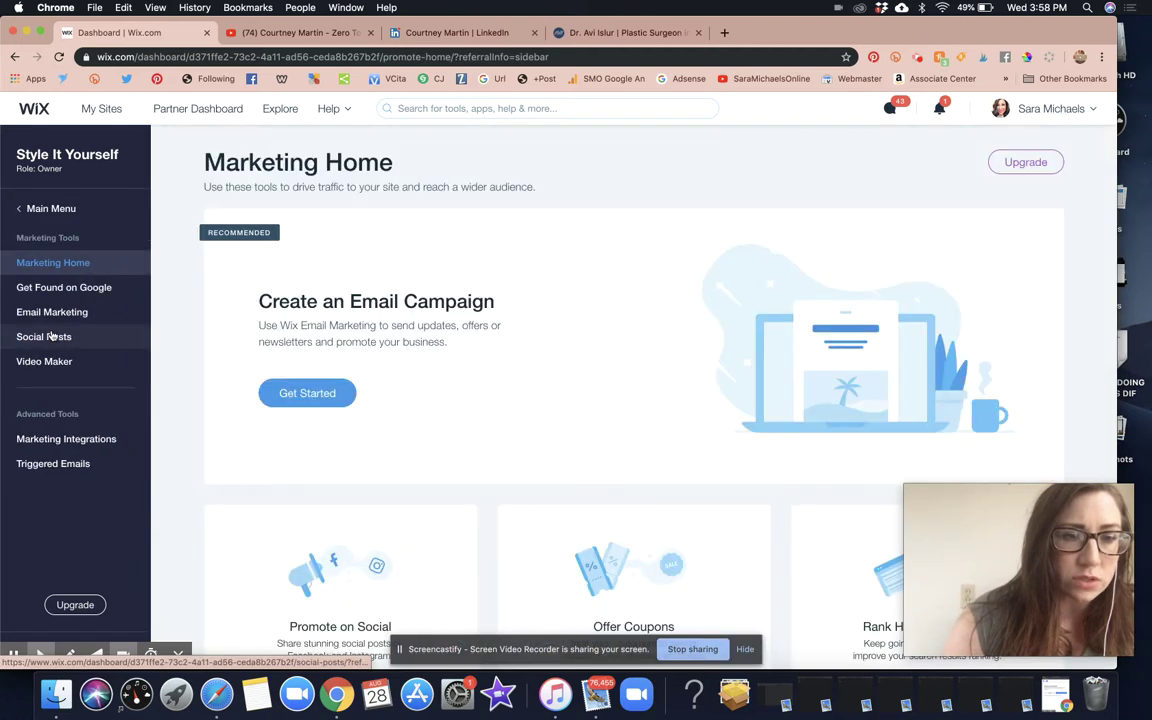
pyautogui.scroll(-5, 420, 380)
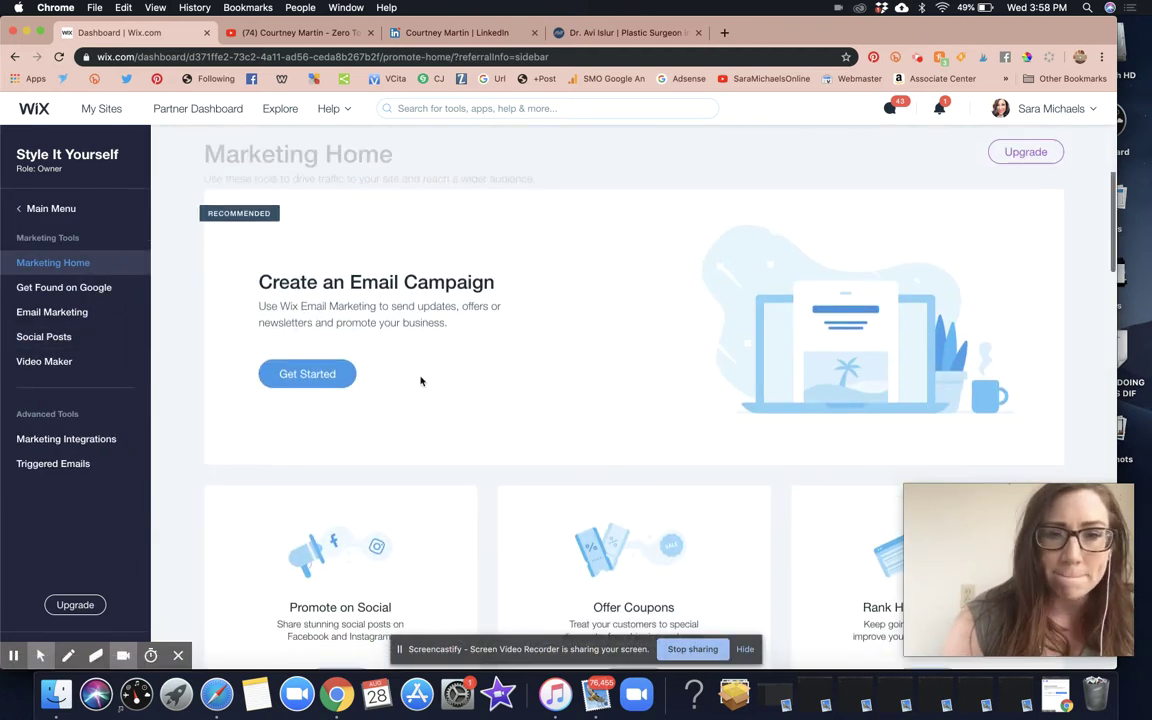
pyautogui.scroll(-3, 421, 380)
pyautogui.scroll(8, 421, 380)
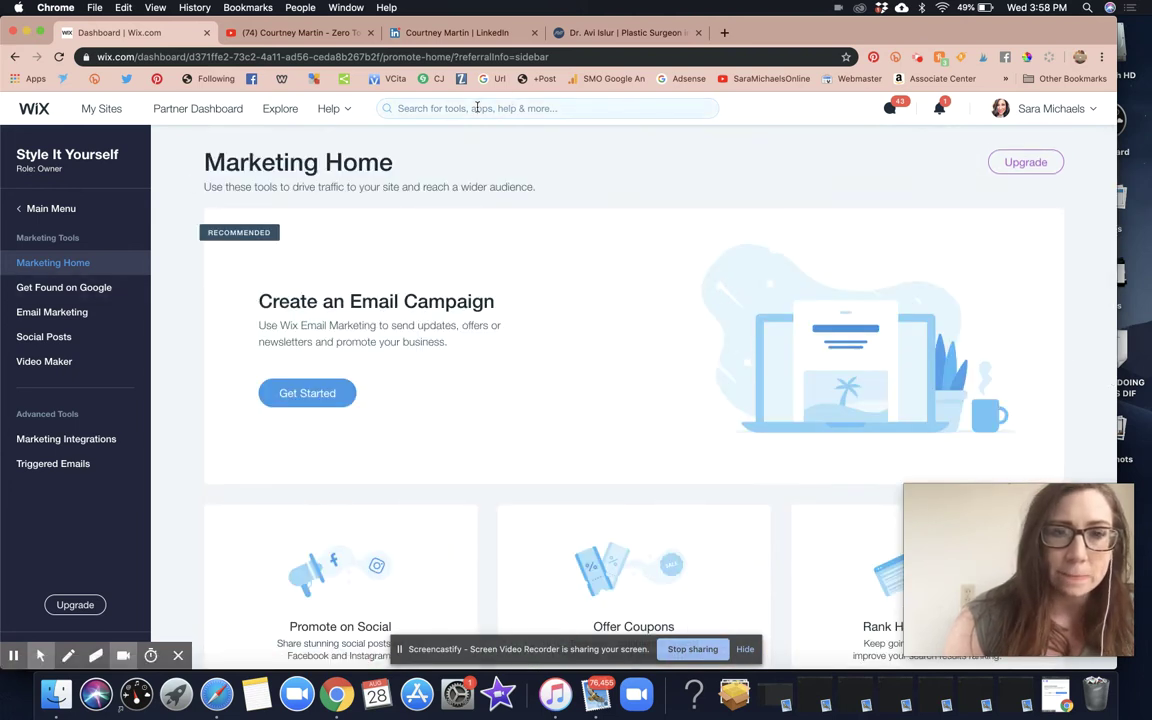
# Step: View the Email Marketing campaign editor, dismissing its welcome message, and exit to the Email Marketing overview
pyautogui.click(58, 316)
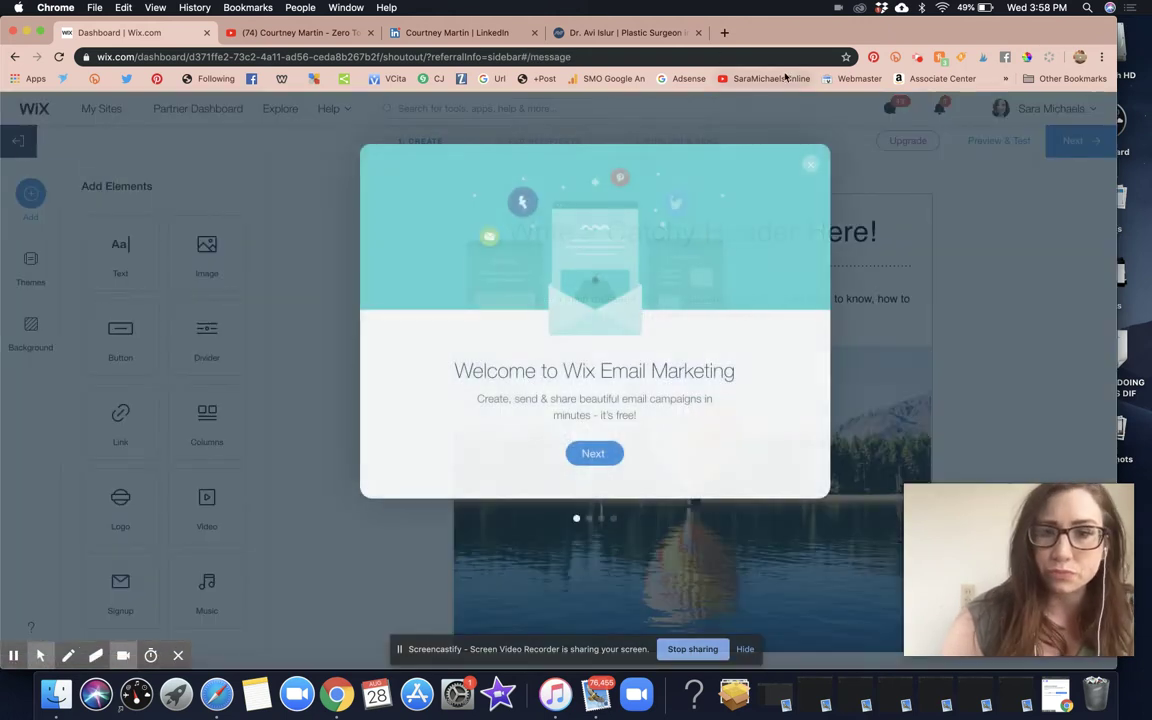
pyautogui.click(810, 163)
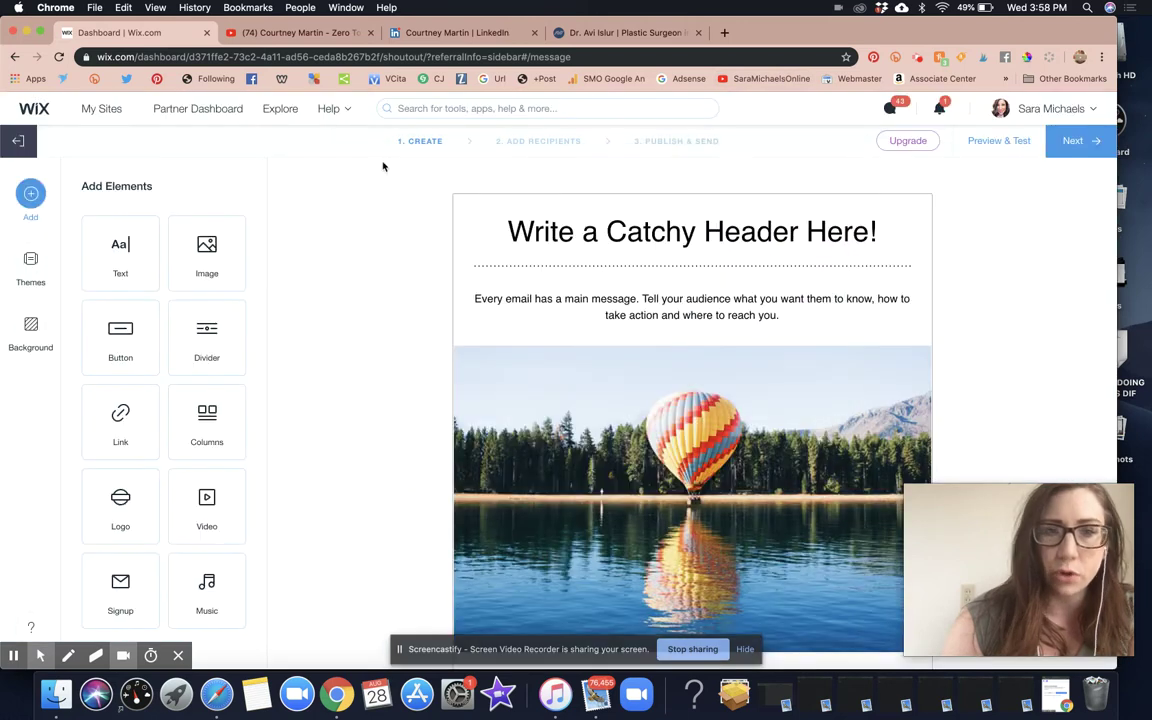
pyautogui.click(18, 143)
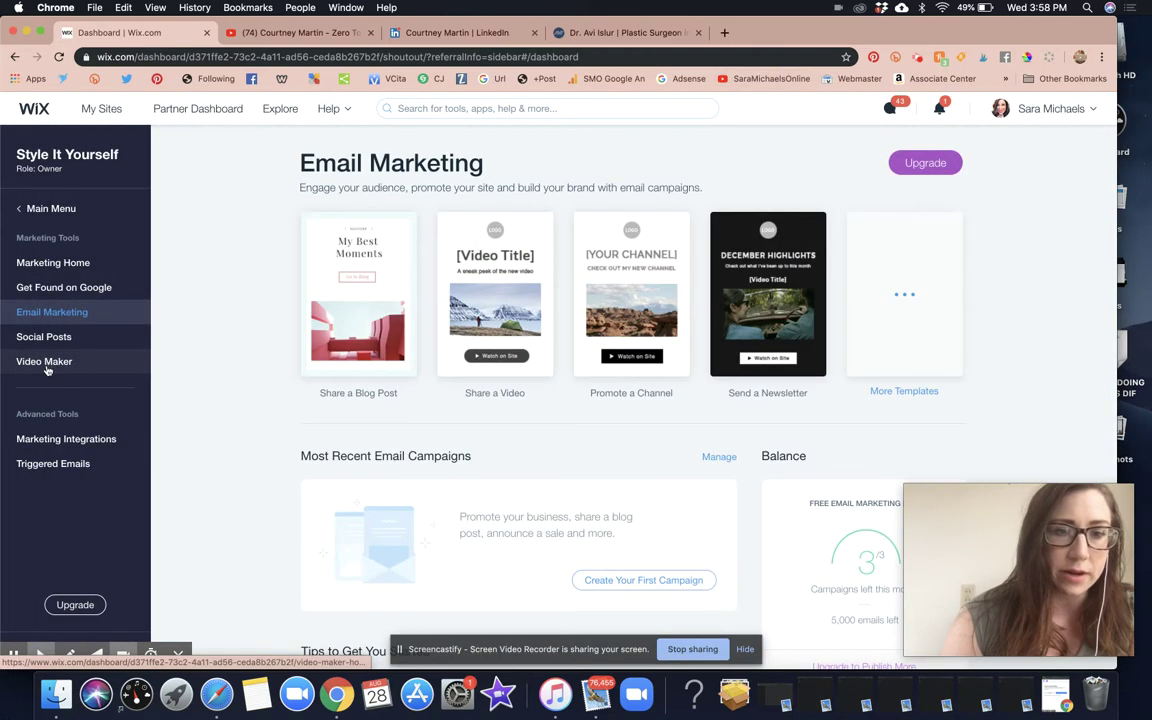
# Step: Look through all available Marketing Integrations and return to the site's main menu
pyautogui.click(44, 442)
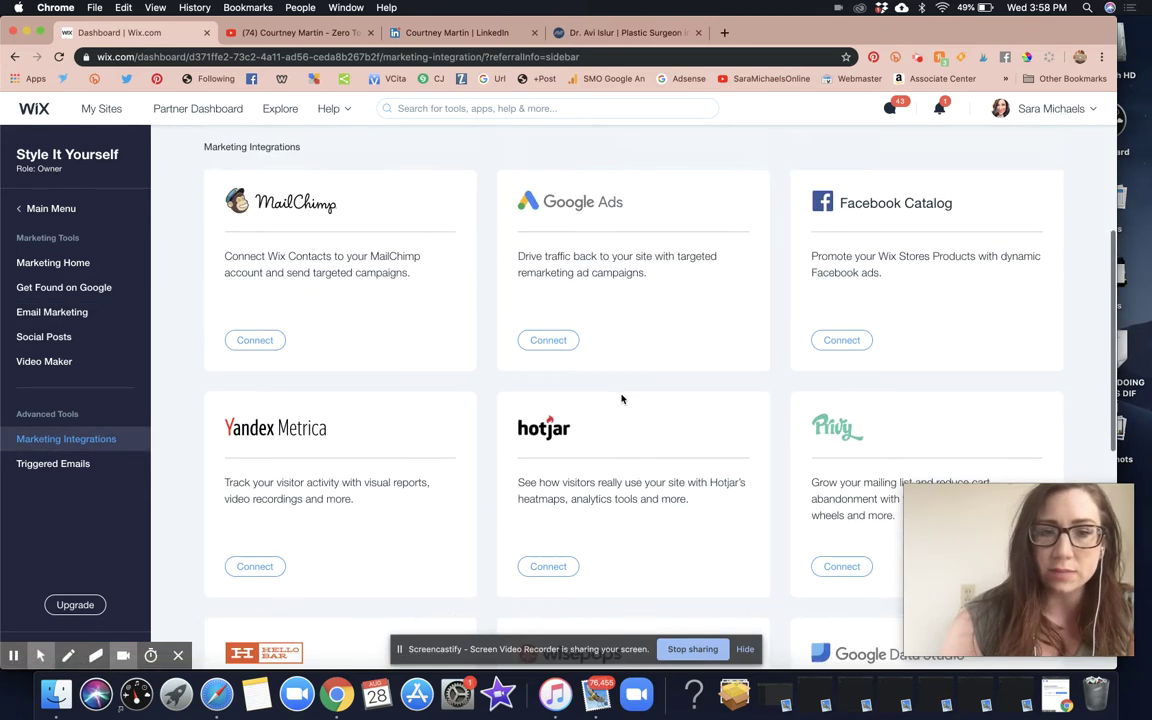
pyautogui.scroll(-10, 621, 399)
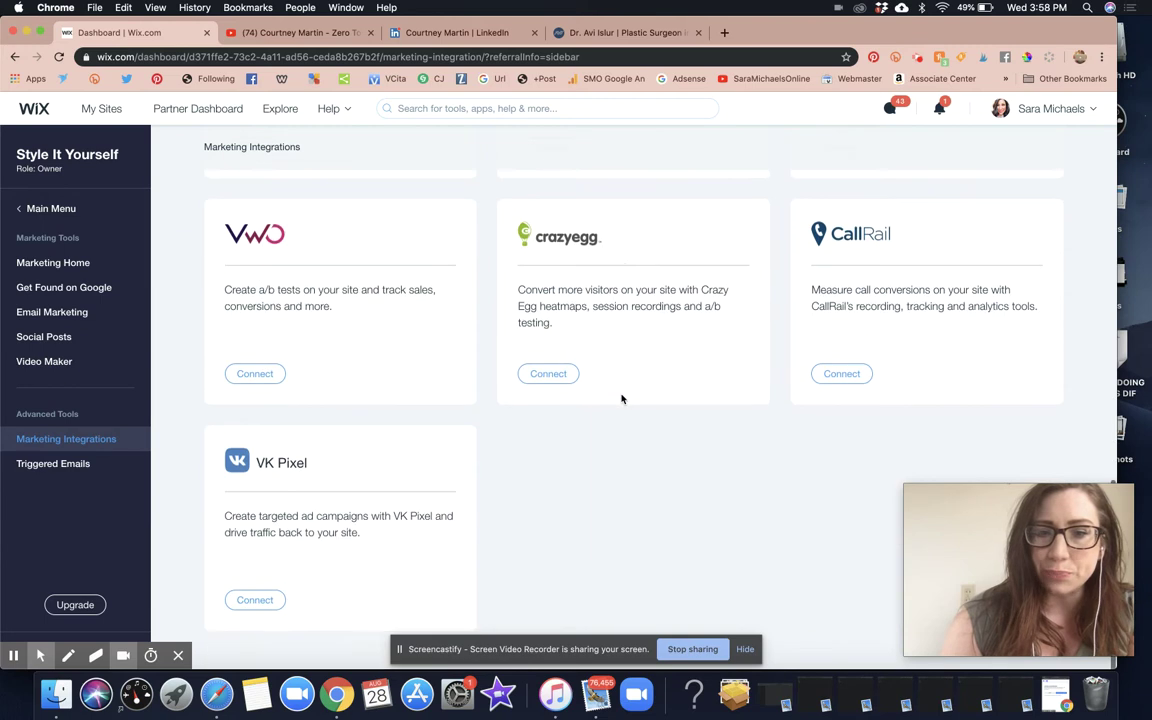
pyautogui.scroll(15, 621, 399)
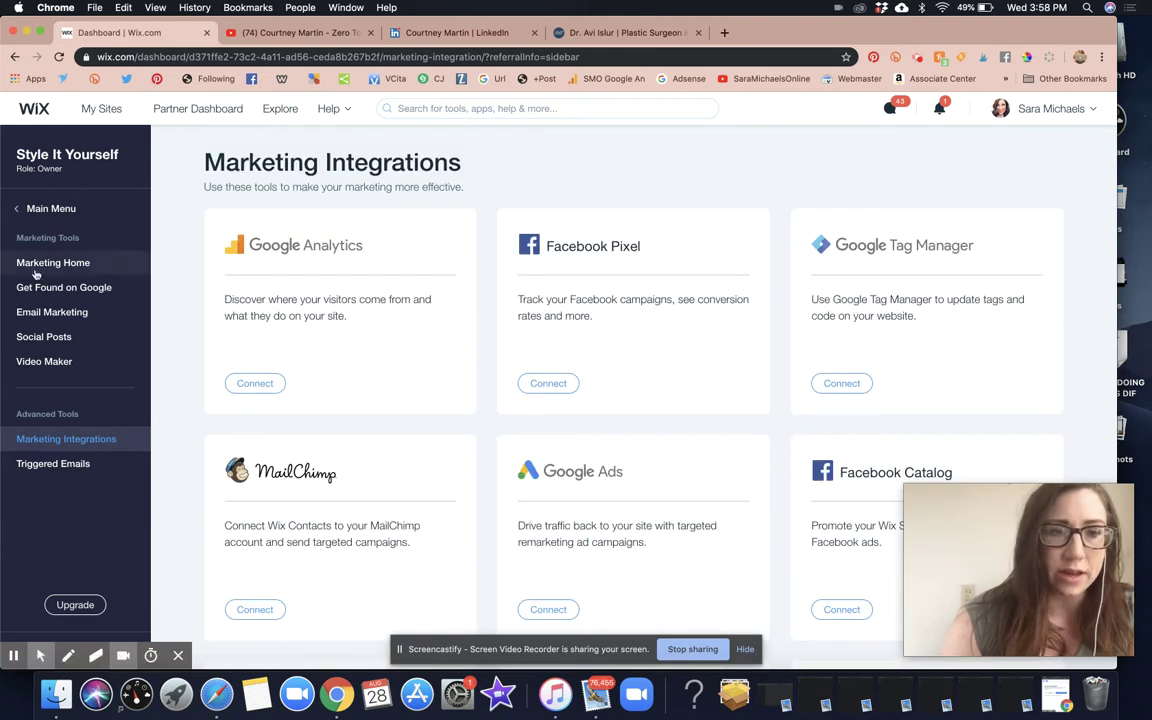
pyautogui.click(30, 208)
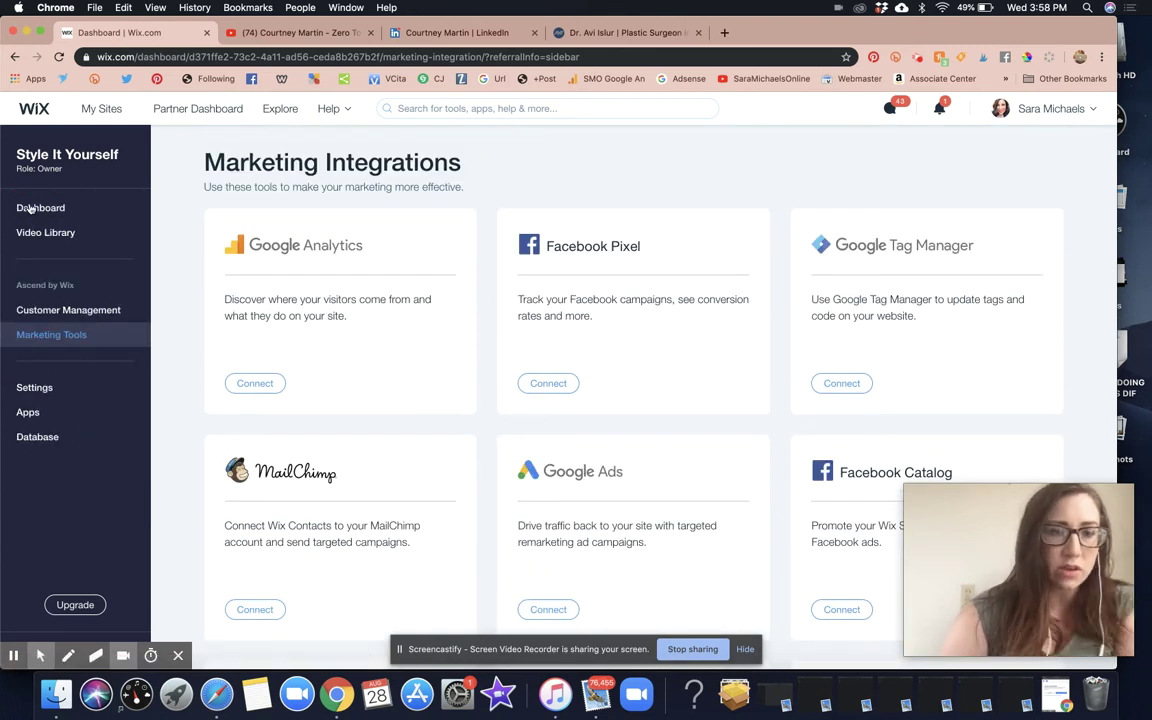
# Step: Check the site's settings overview and the Customer Management inbox, returning to the main menu
pyautogui.click(47, 390)
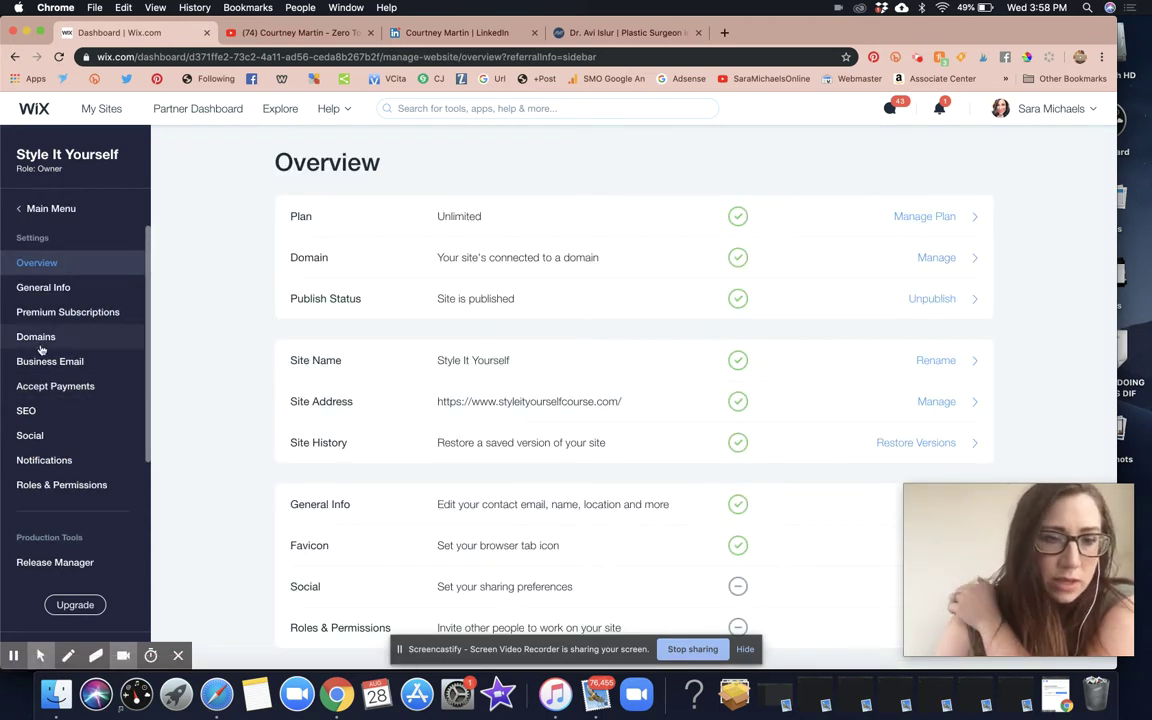
pyautogui.click(22, 208)
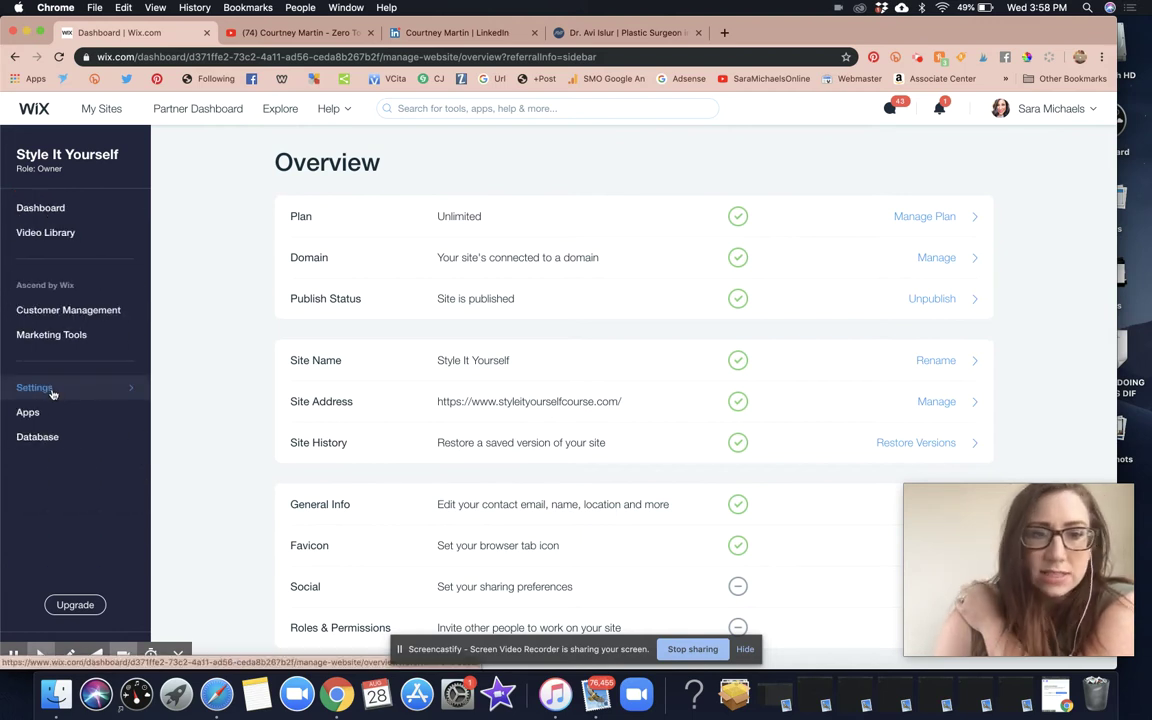
pyautogui.click(83, 306)
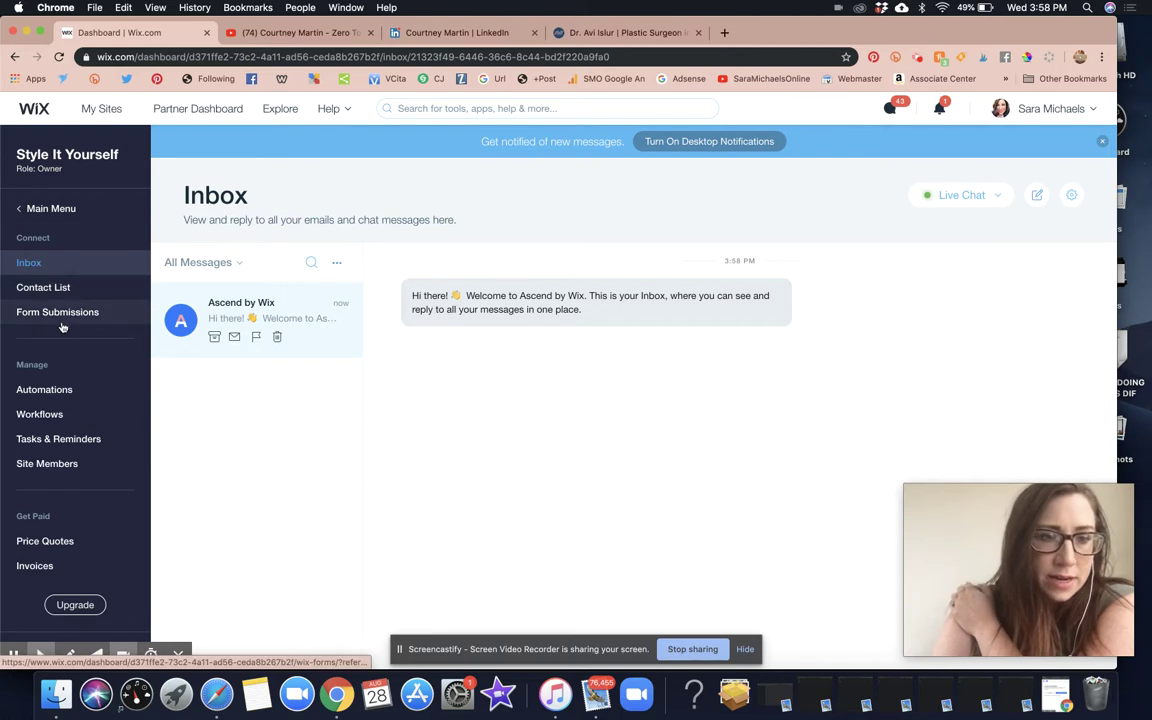
pyautogui.click(30, 208)
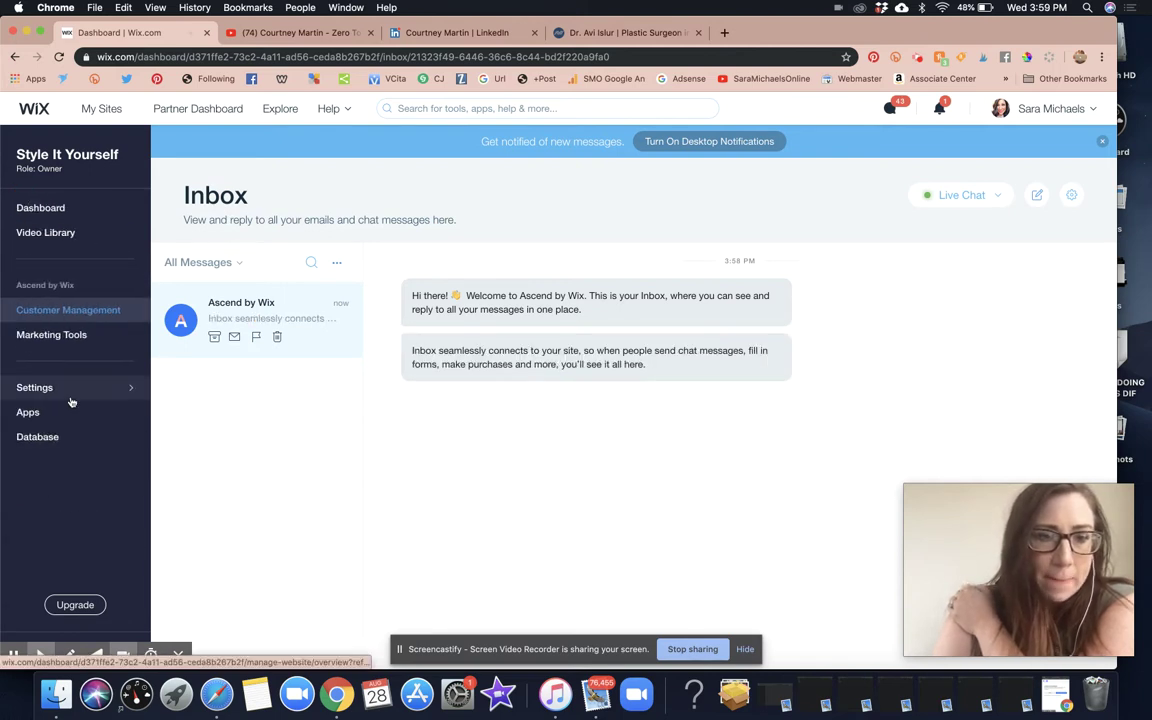
# Step: Review the entries in the site's settings overview and open the SEO settings page
pyautogui.click(46, 389)
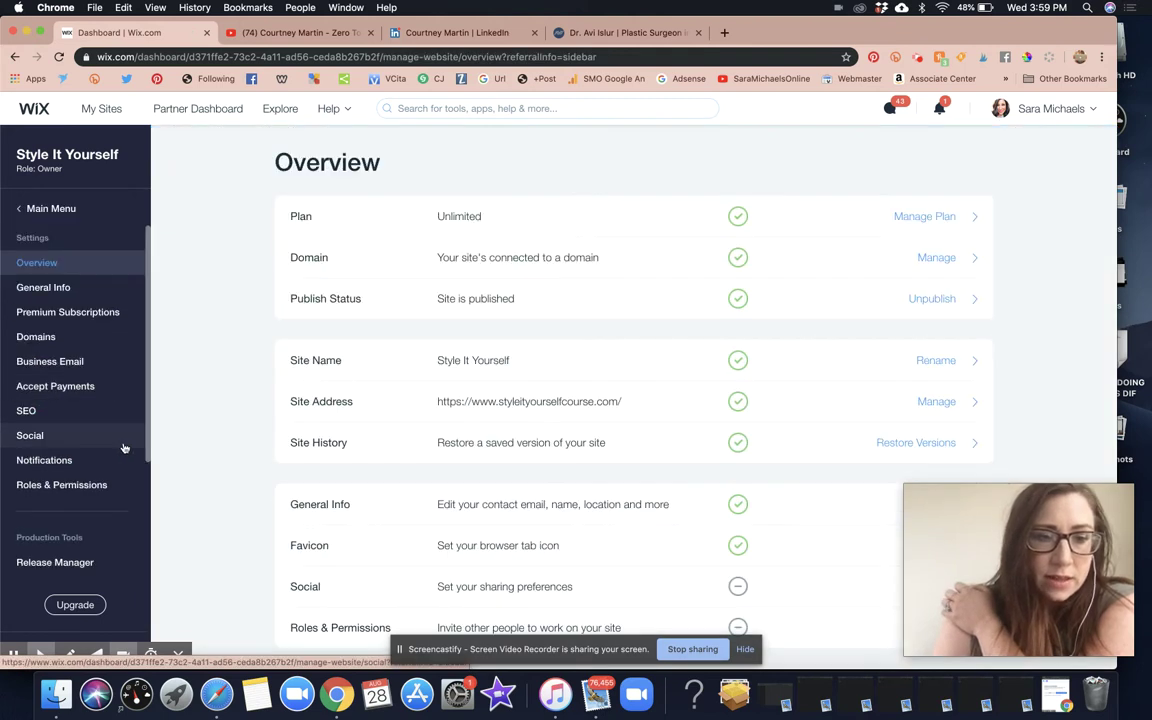
pyautogui.scroll(-3, 334, 582)
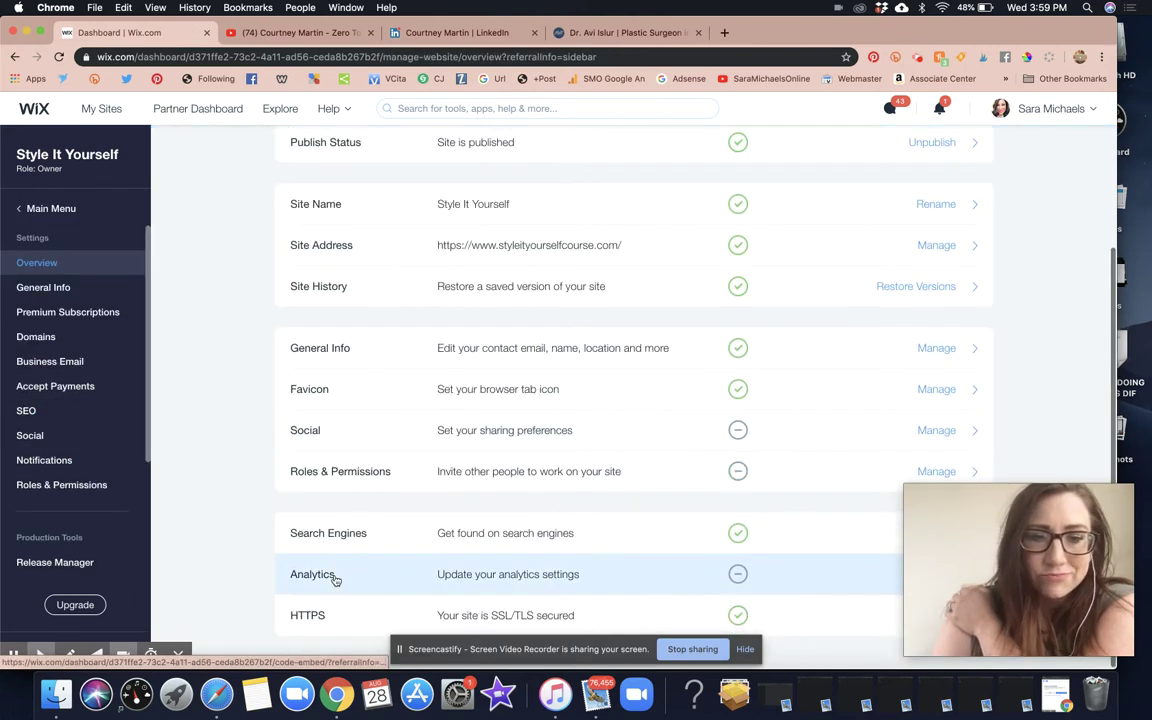
pyautogui.scroll(3, 334, 580)
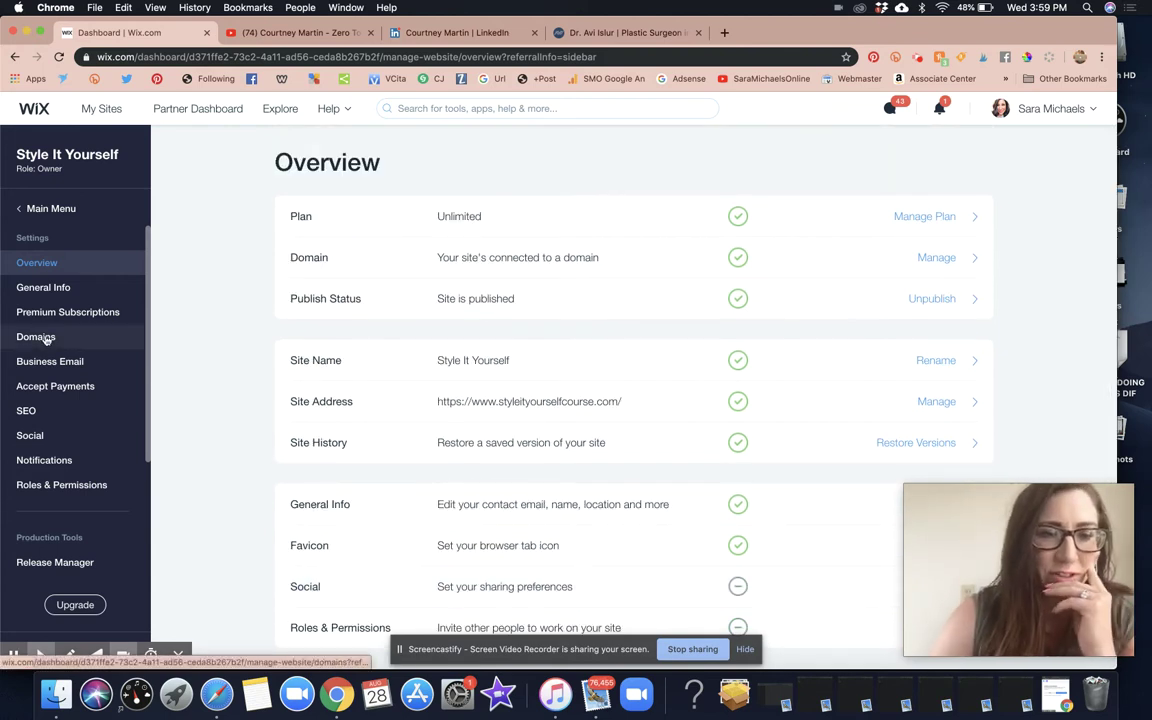
pyautogui.click(46, 410)
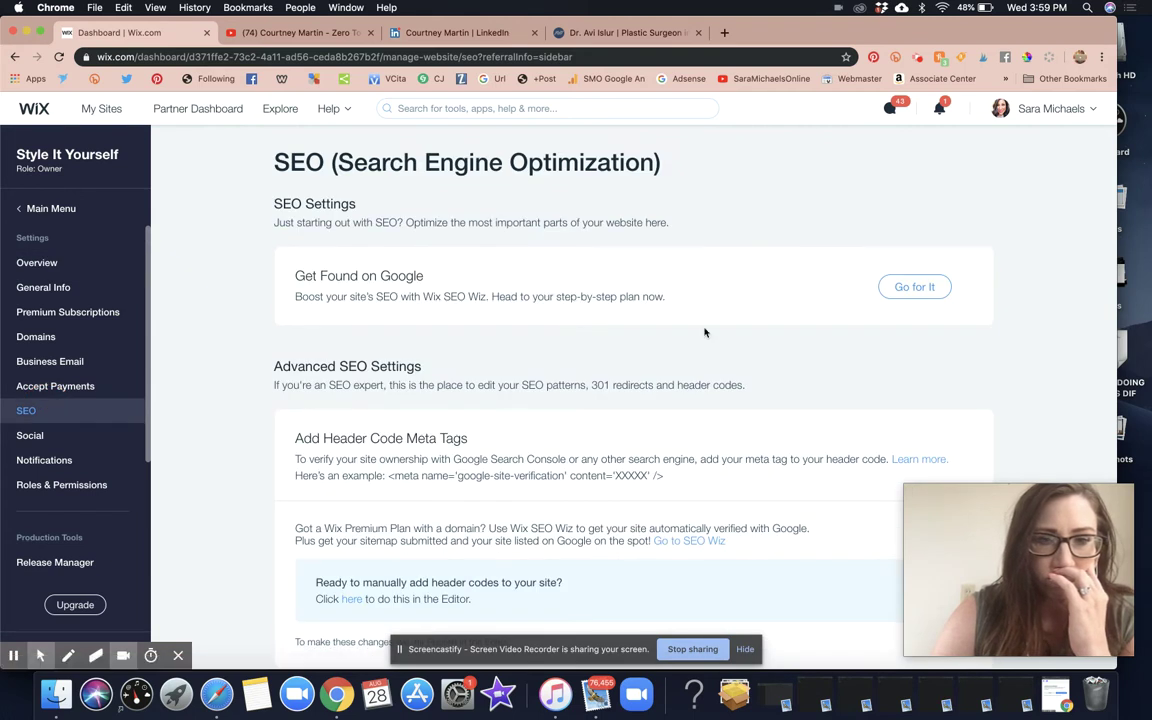
# Step: Review the redirect and search engine status sections of the SEO settings, and return to the site dashboard
pyautogui.scroll(-4, 705, 332)
pyautogui.scroll(-5, 705, 332)
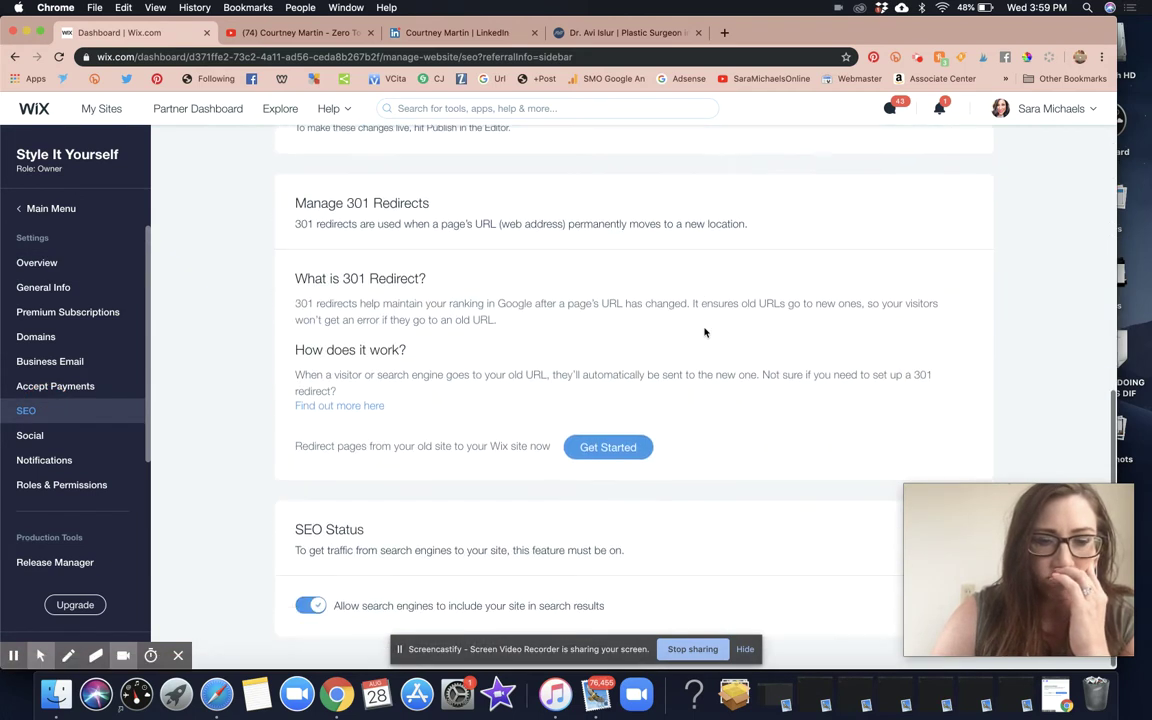
pyautogui.click(20, 208)
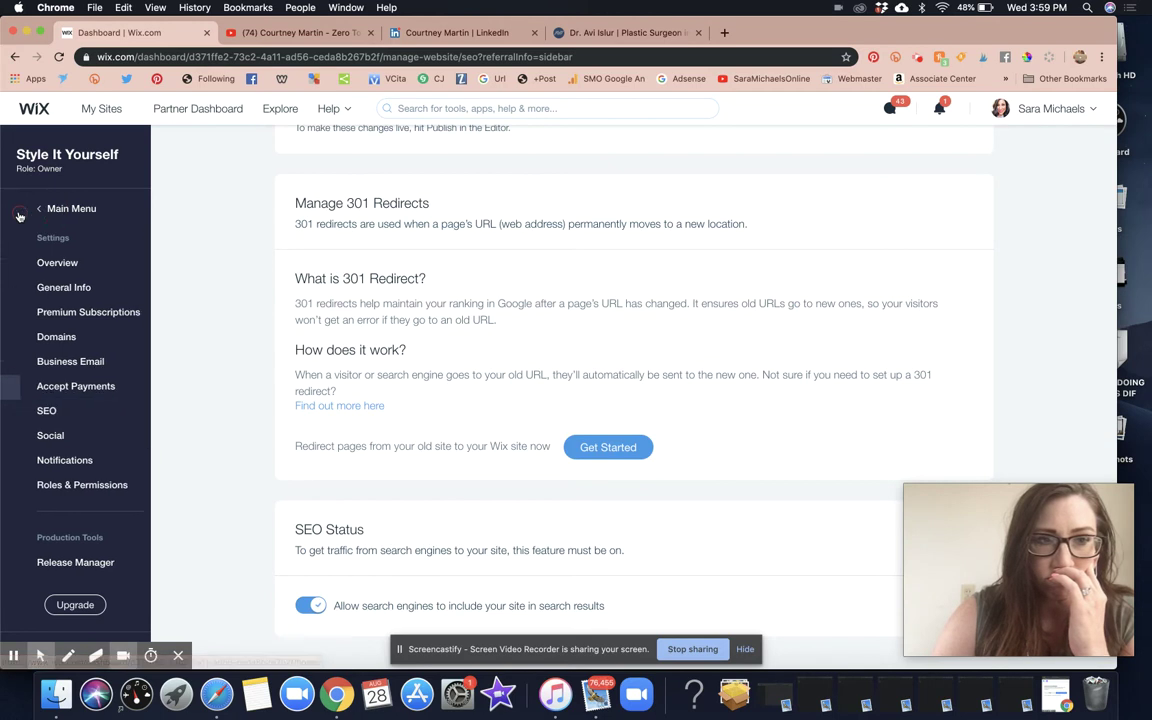
pyautogui.click(20, 212)
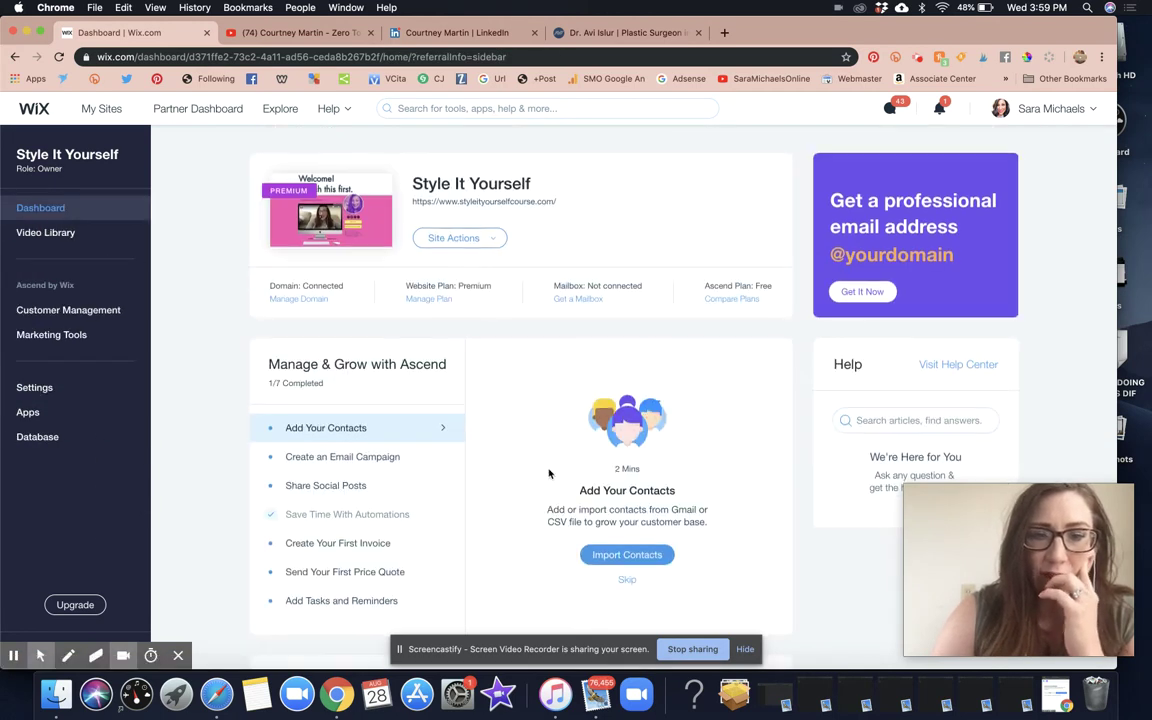
# Step: Look through the dashboard's Manage & Grow with Ascend tasks and the Suggested For You list
pyautogui.scroll(-4, 548, 472)
pyautogui.scroll(-1, 550, 460)
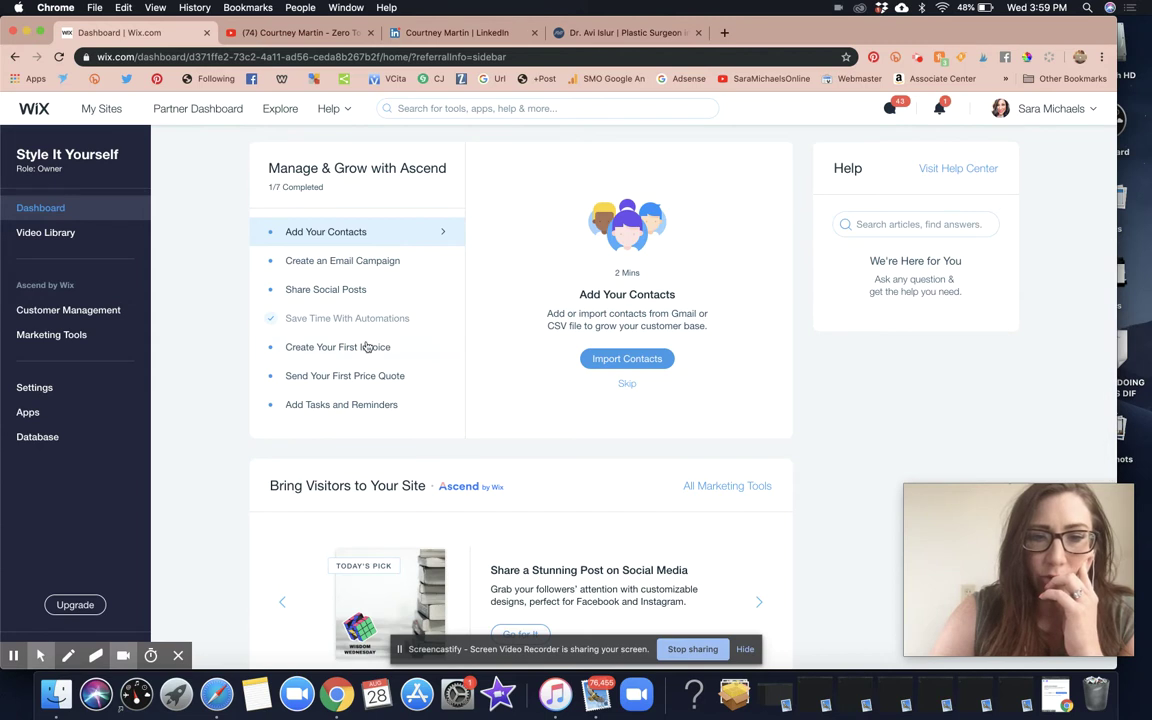
pyautogui.scroll(-5, 366, 345)
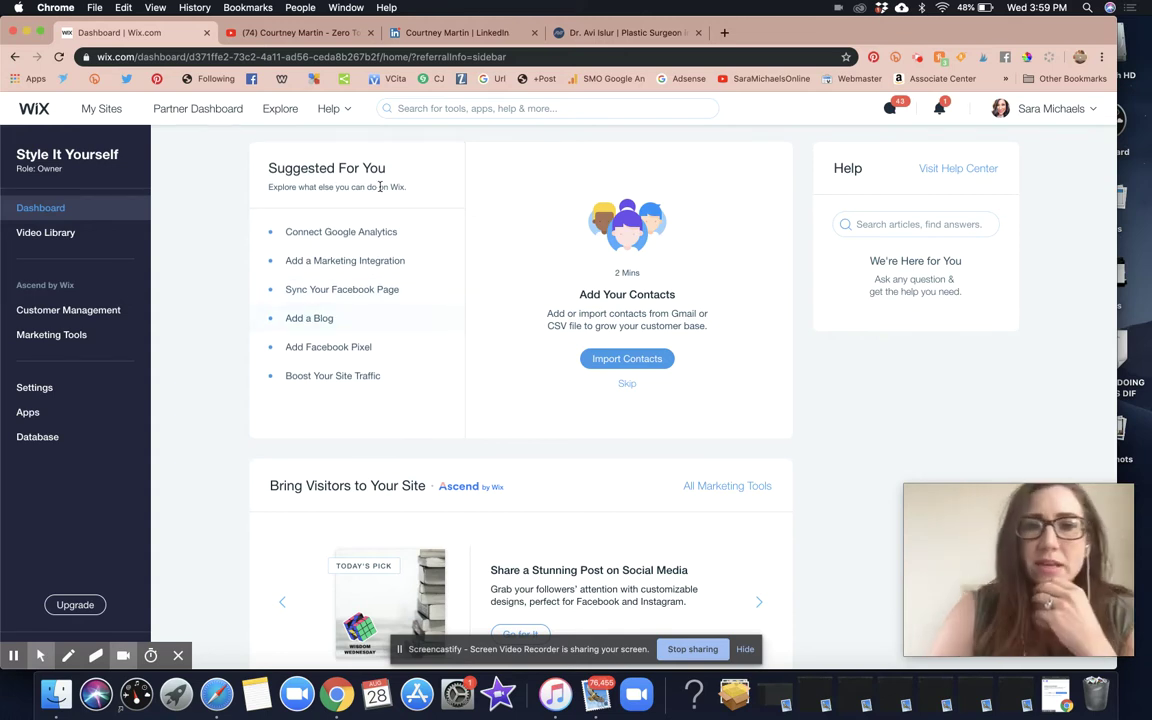
pyautogui.scroll(5, 380, 190)
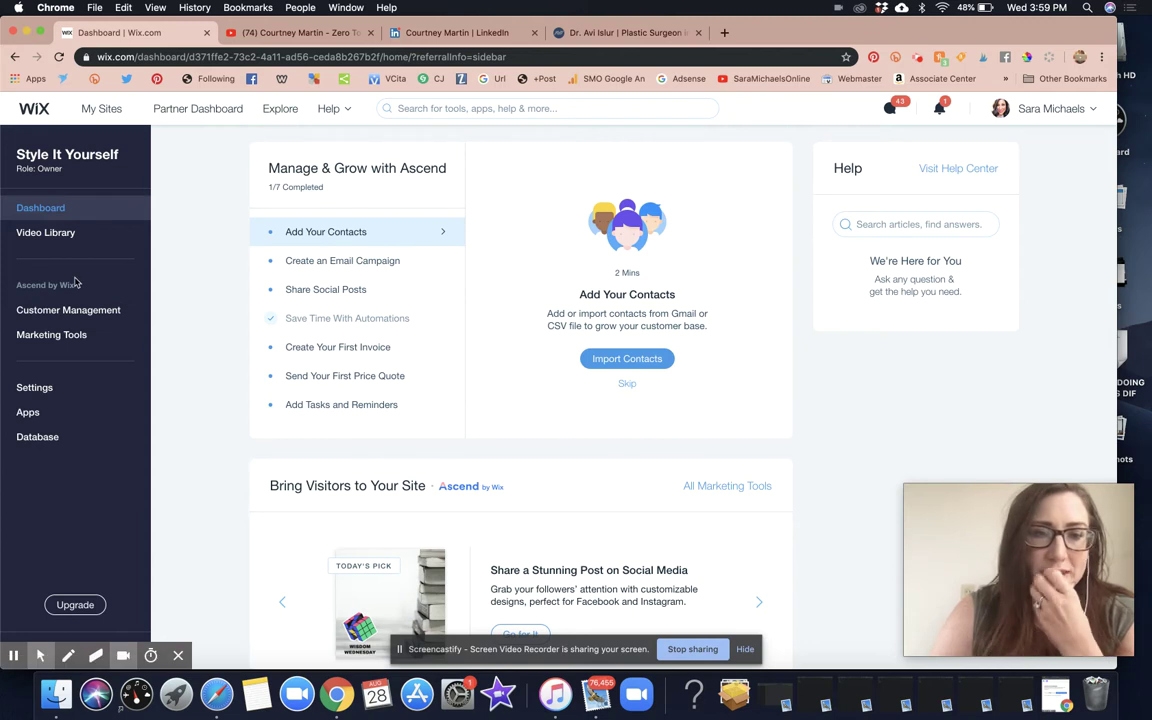
# Step: View the Inbox Settings from the Customer Management inbox and return to the main menu
pyautogui.click(90, 311)
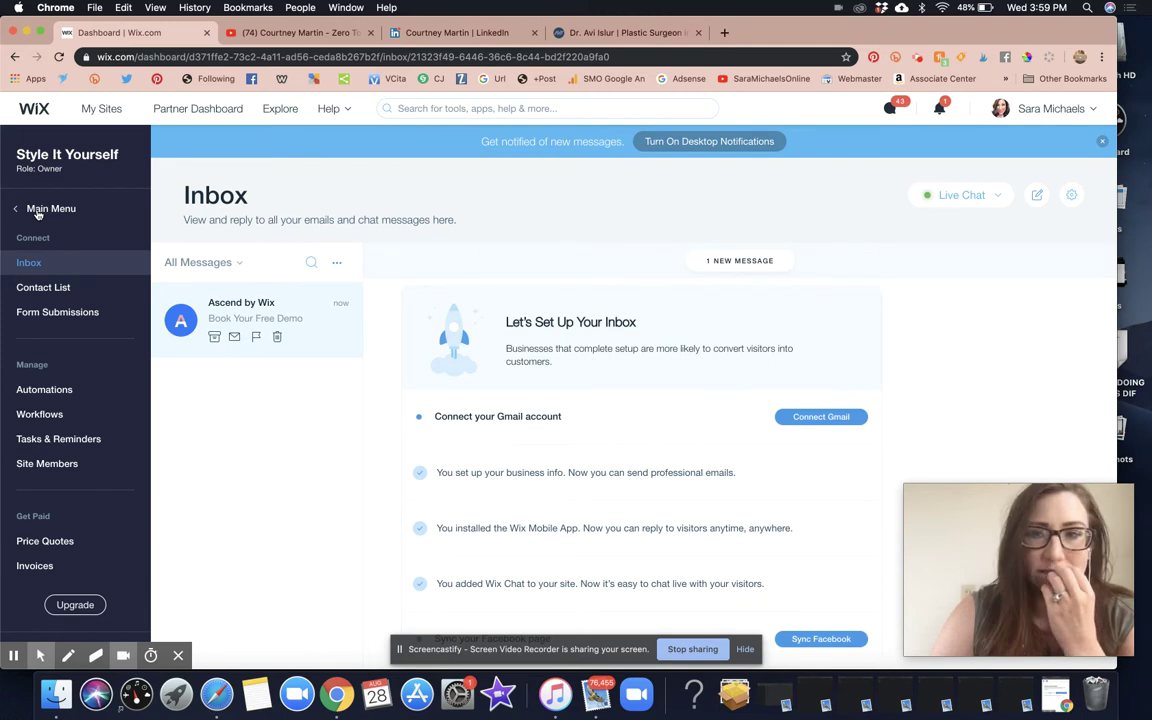
pyautogui.click(1071, 194)
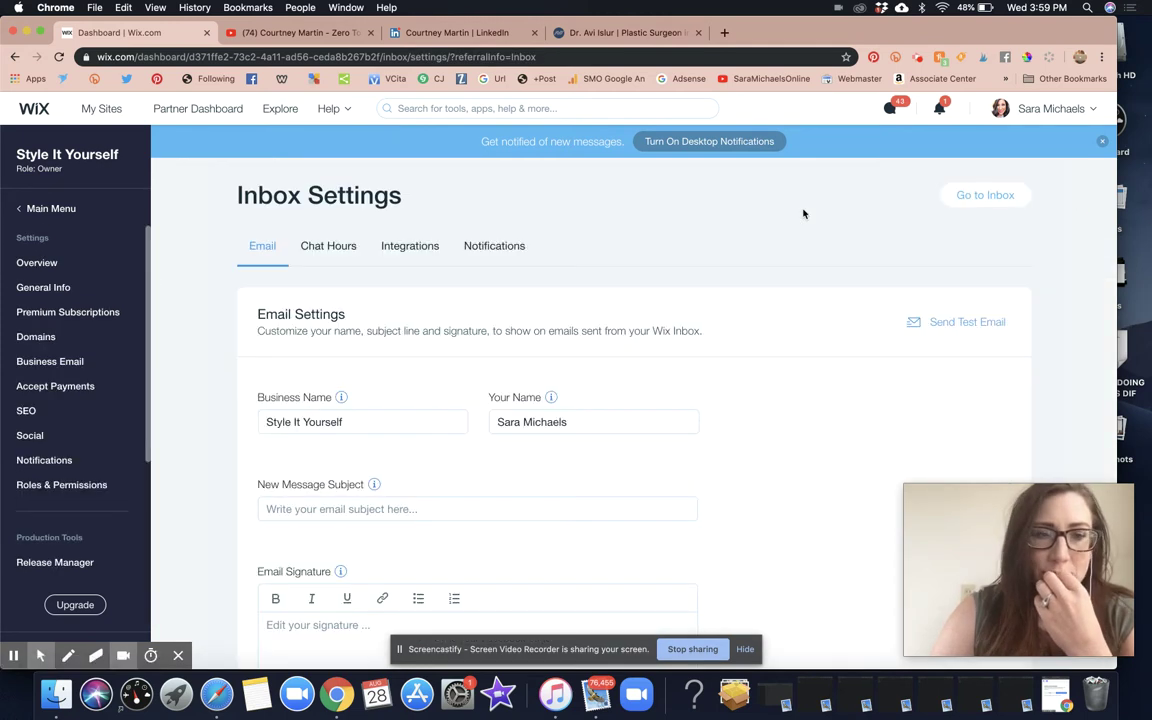
pyautogui.click(42, 208)
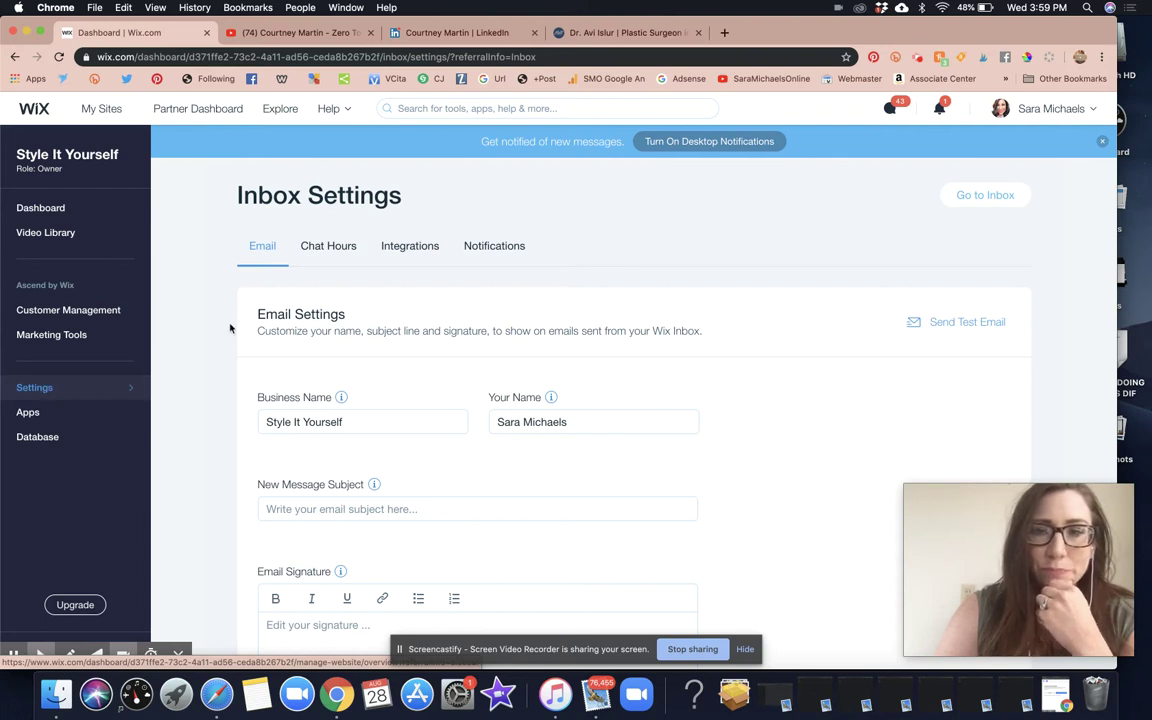
# Step: Check the site's settings overview and the dashboard's suggested tasks, ending back at the main menu
pyautogui.click(34, 387)
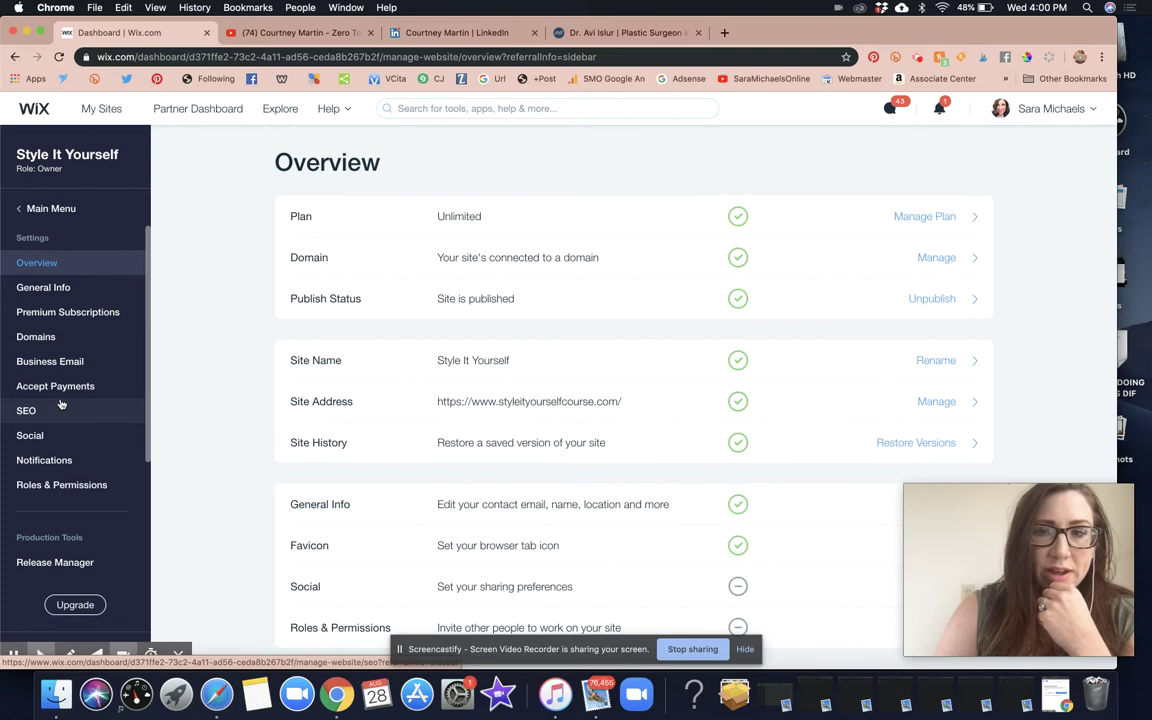
pyautogui.click(27, 207)
pyautogui.click(27, 207)
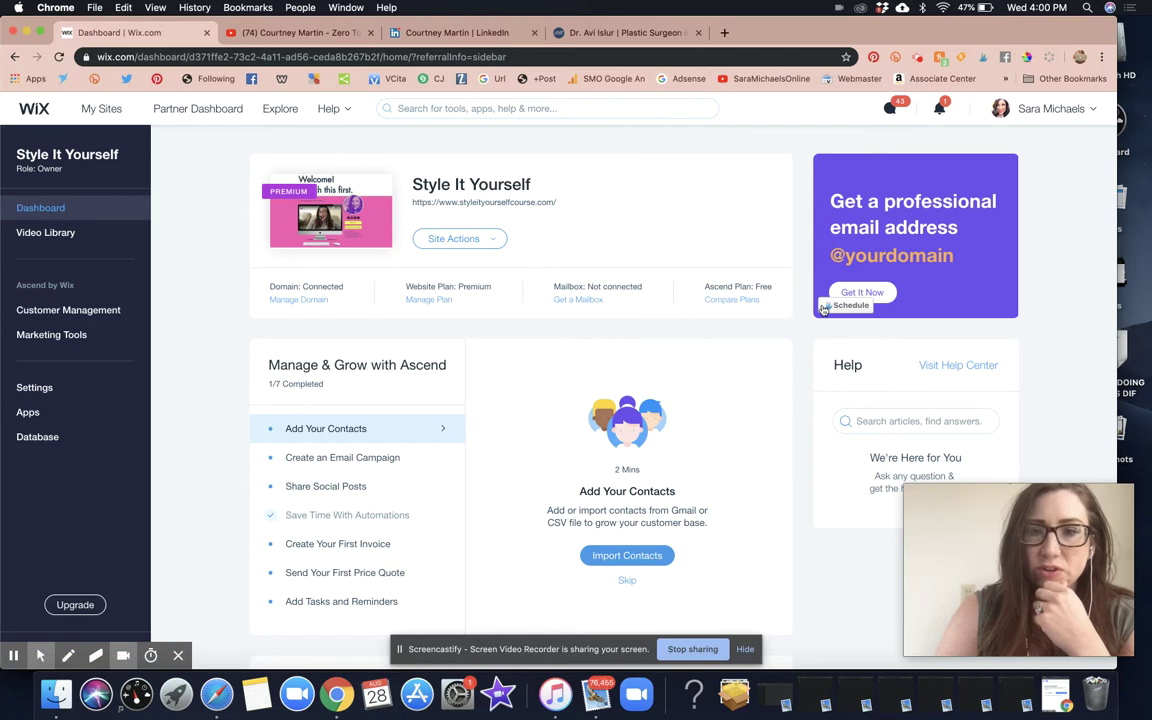
pyautogui.scroll(-2, 735, 372)
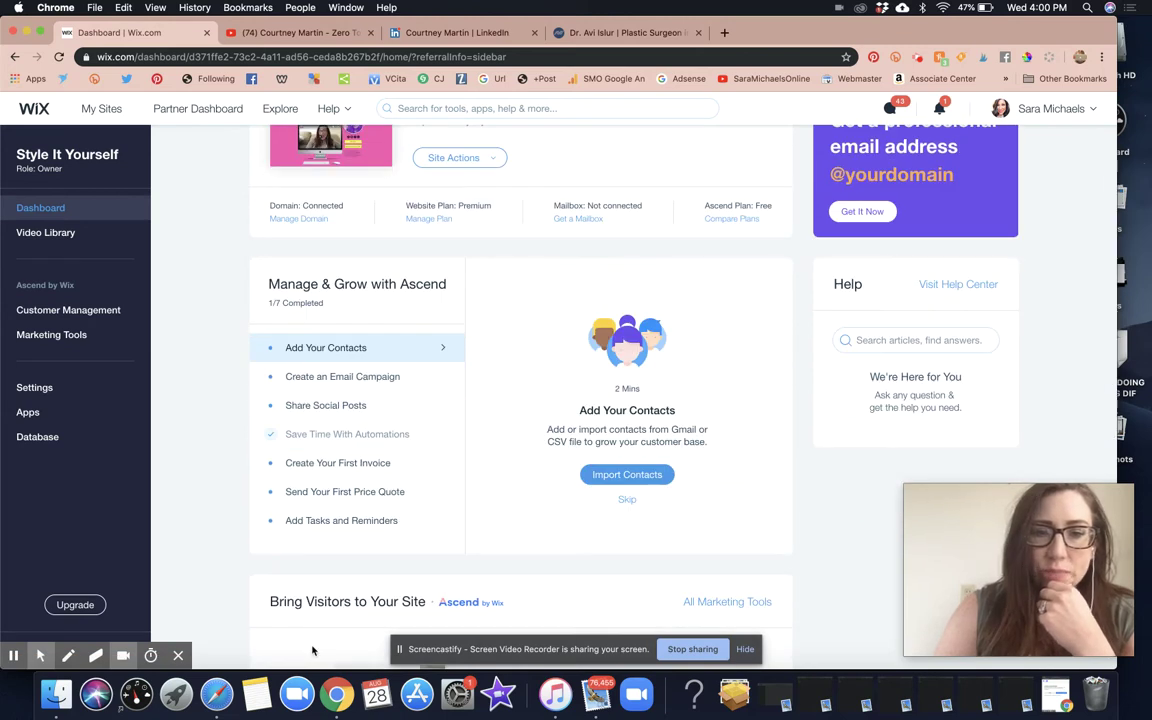
pyautogui.scroll(-5, 362, 479)
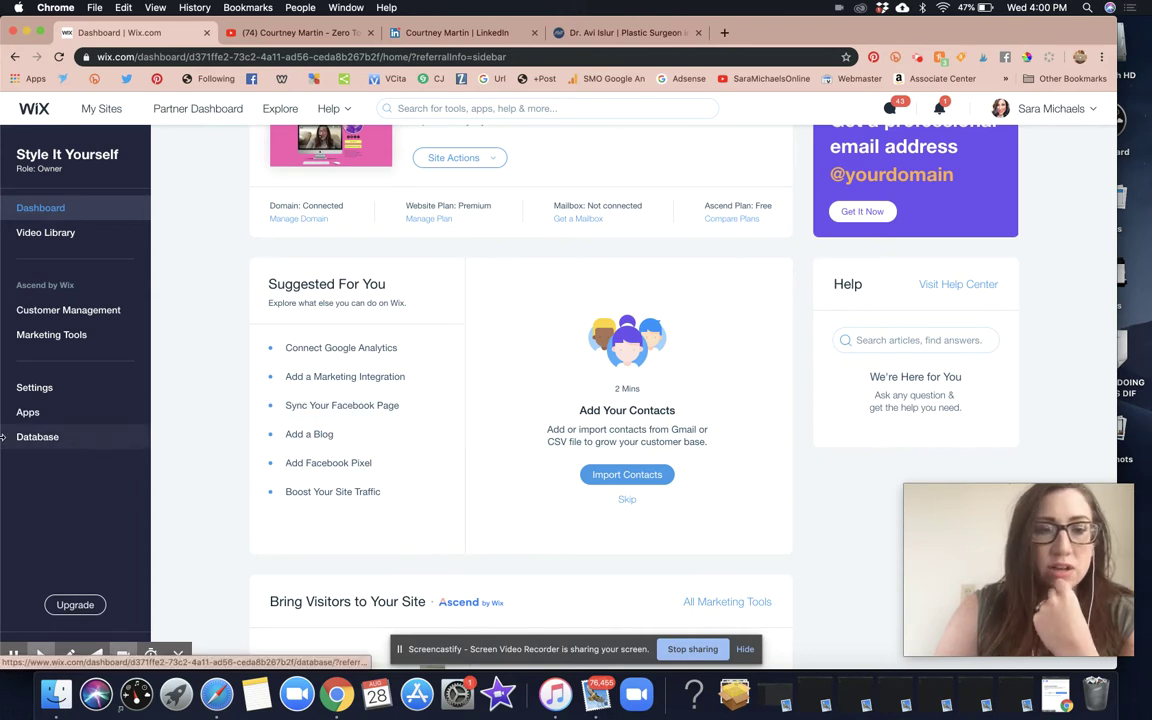
pyautogui.click(66, 388)
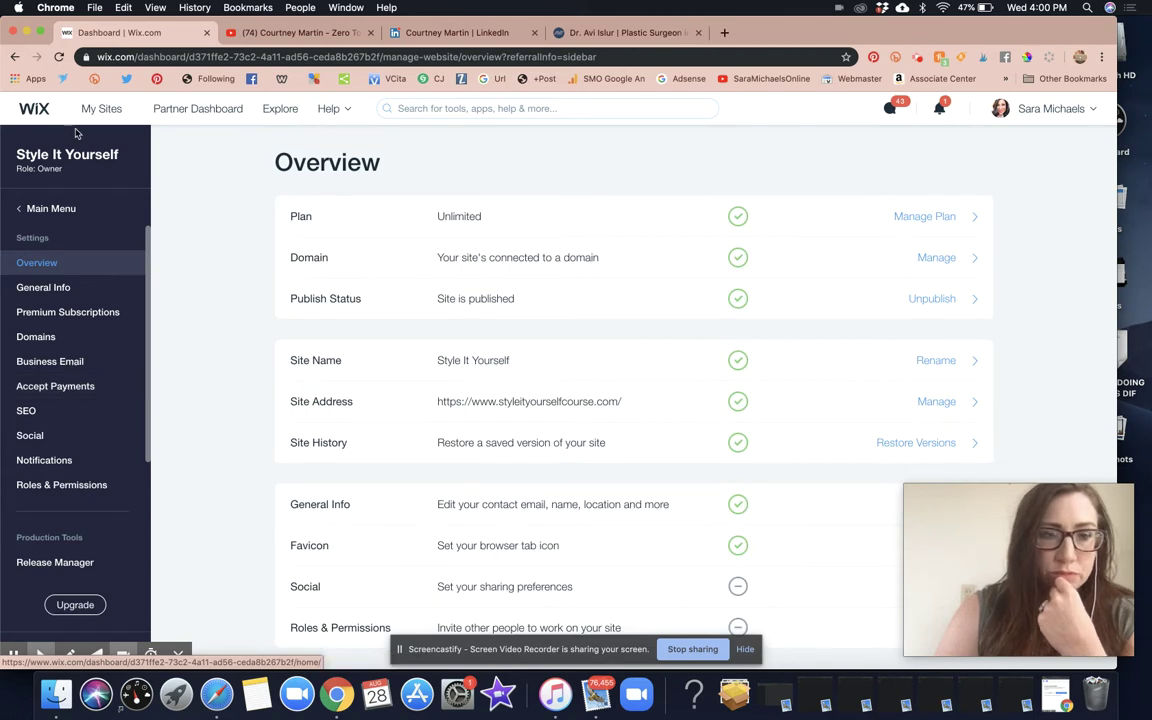
pyautogui.click(47, 212)
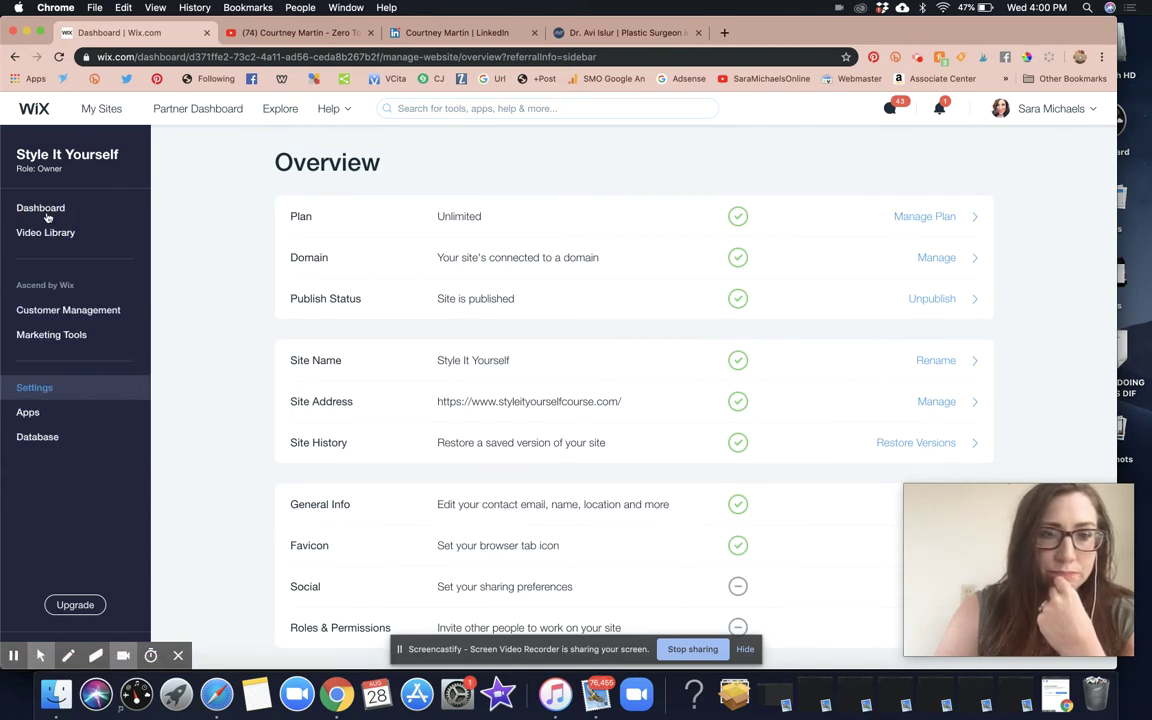
# Step: In the Customer Management inbox's integration settings, connect Gmail using the owner's business-domain Google account and allow Wix access
pyautogui.click(57, 311)
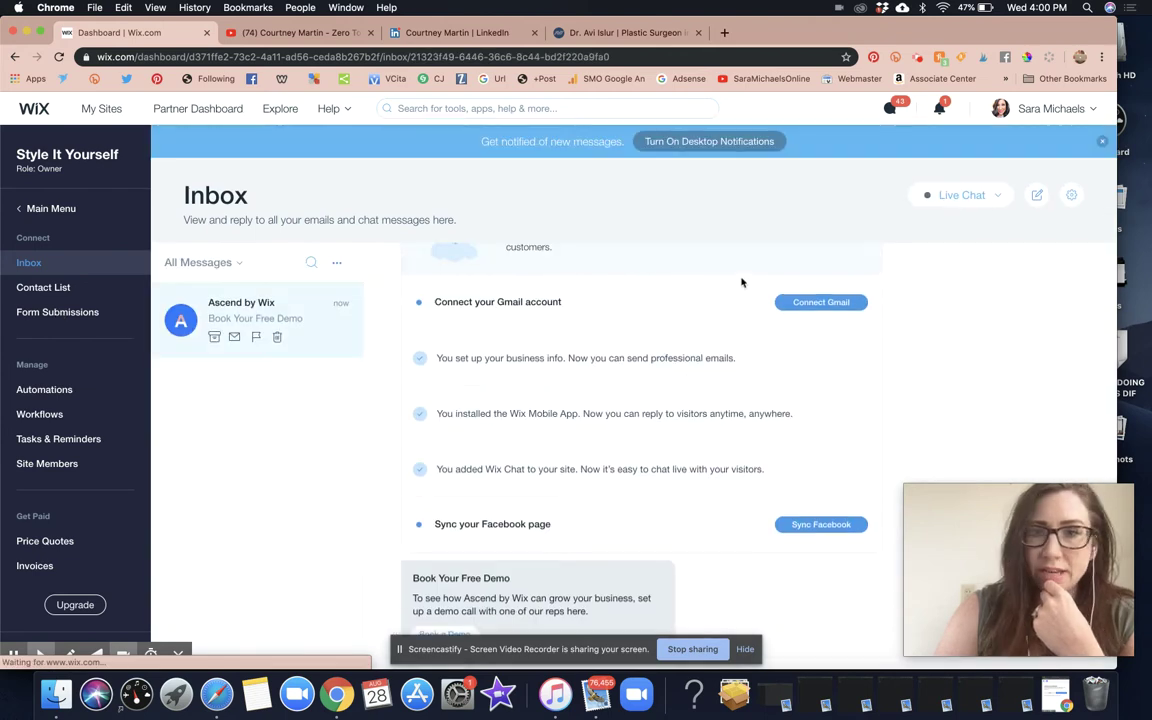
pyautogui.click(1072, 196)
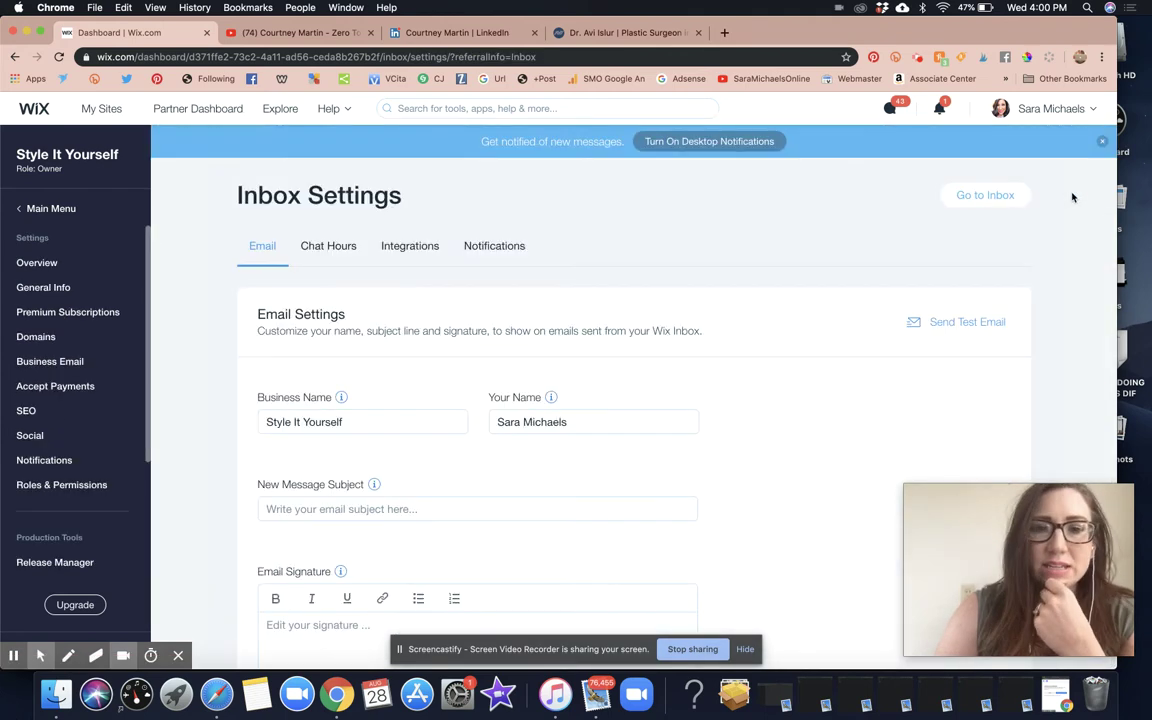
pyautogui.click(405, 246)
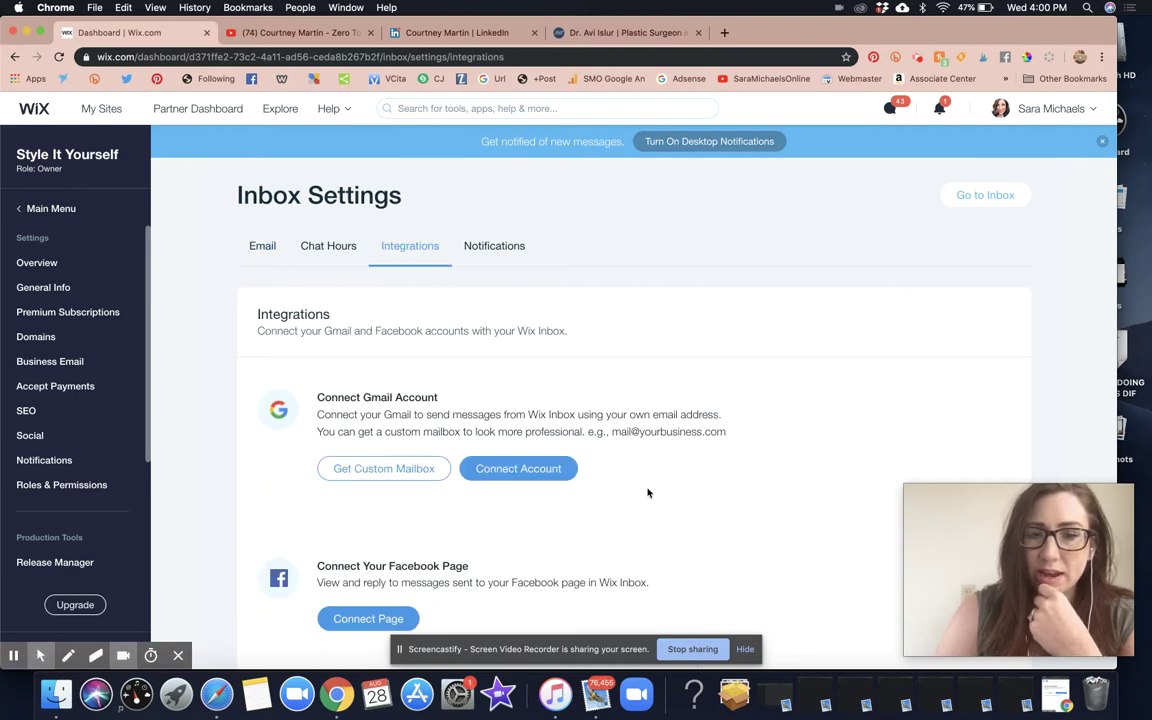
pyautogui.click(544, 470)
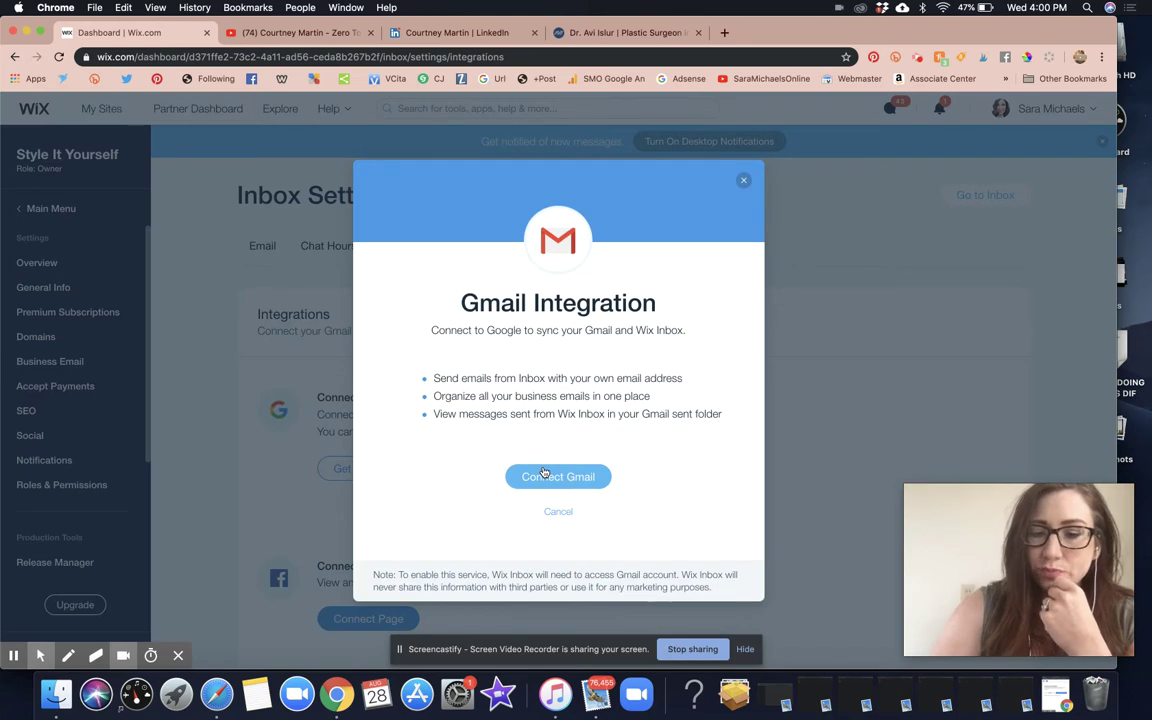
pyautogui.click(555, 478)
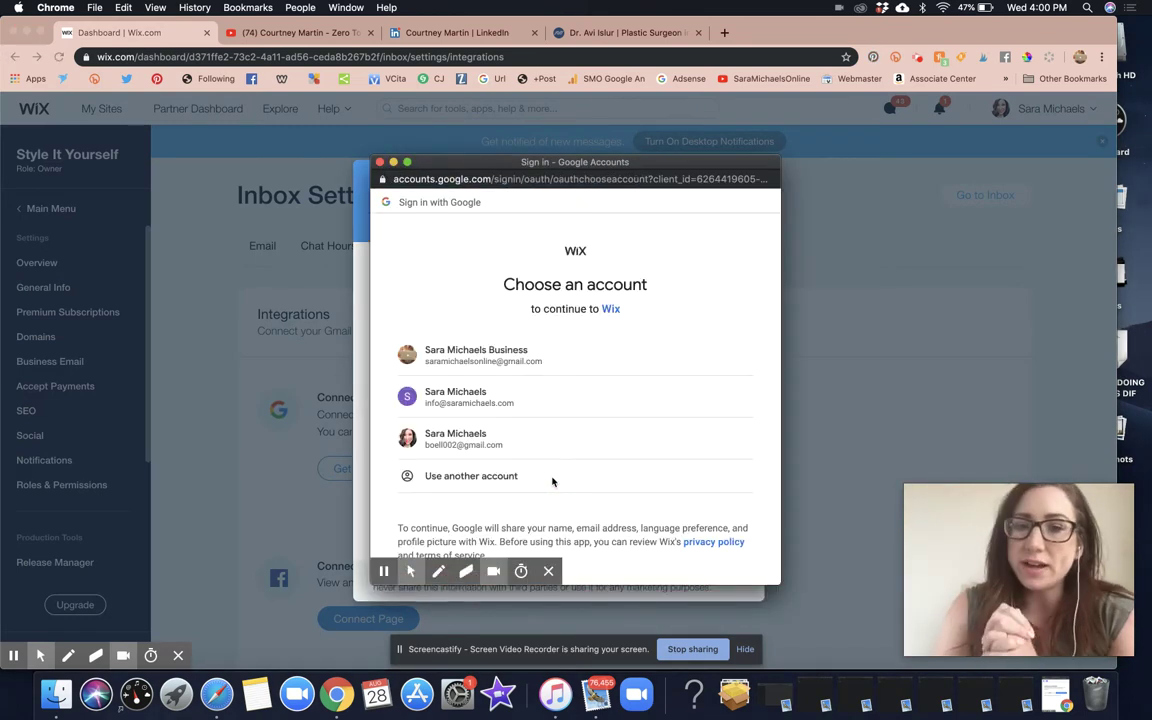
pyautogui.click(478, 394)
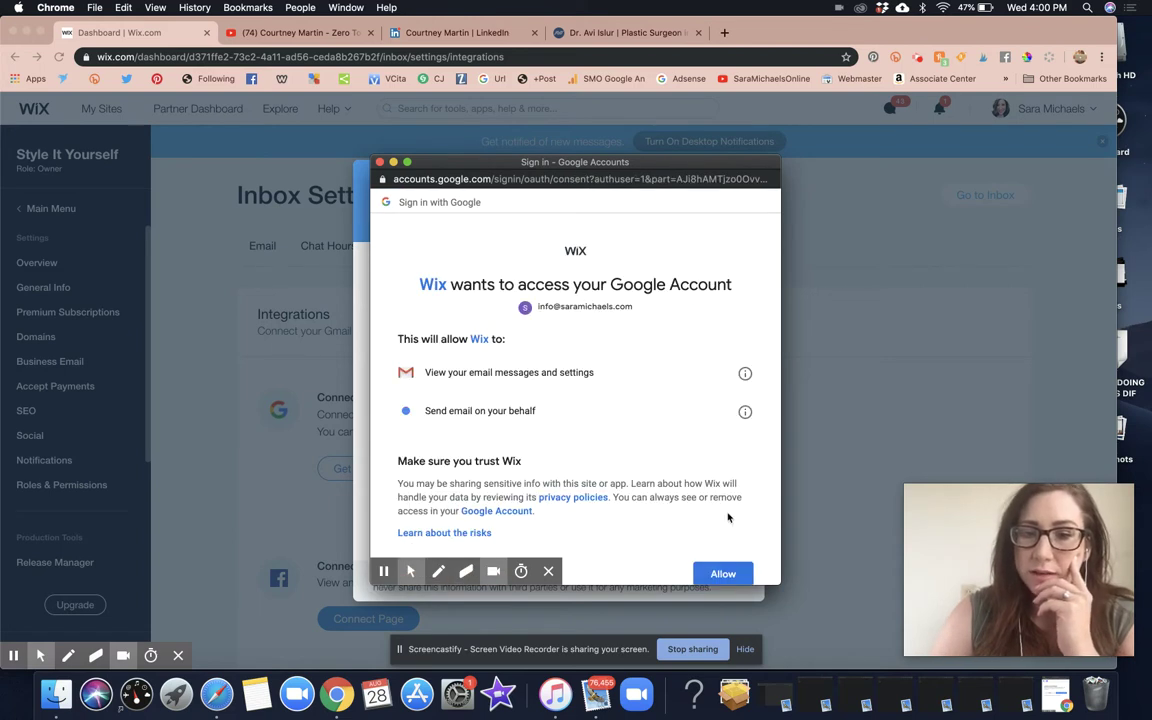
pyautogui.click(729, 571)
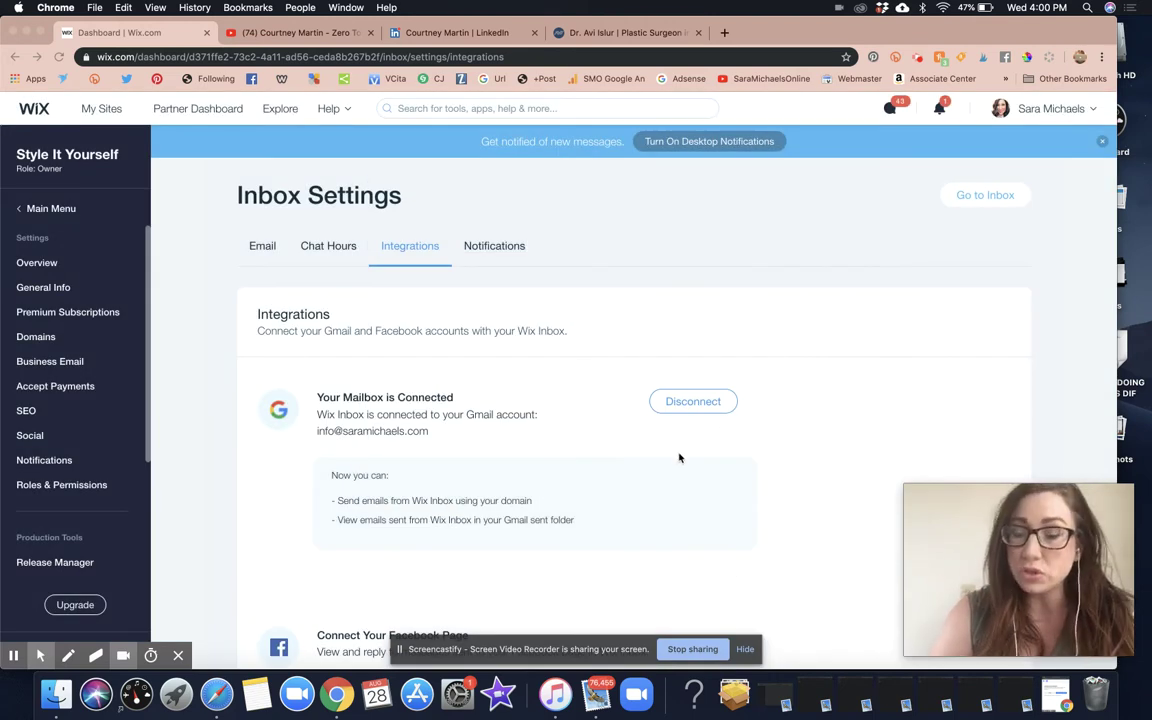
# Step: Authorize Wix Apps on Facebook from the inbox integrations, choosing only the page in the owner's name and keeping all permissions enabled
pyautogui.scroll(-2, 679, 458)
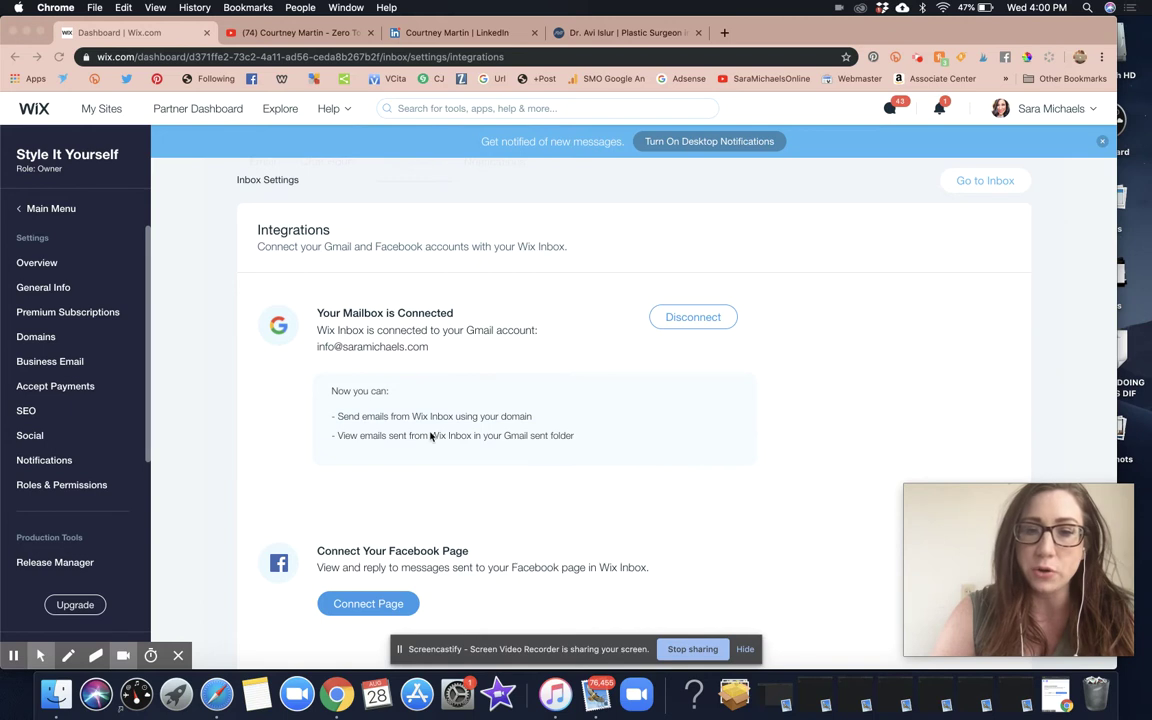
pyautogui.scroll(2, 432, 437)
pyautogui.scroll(-2, 432, 437)
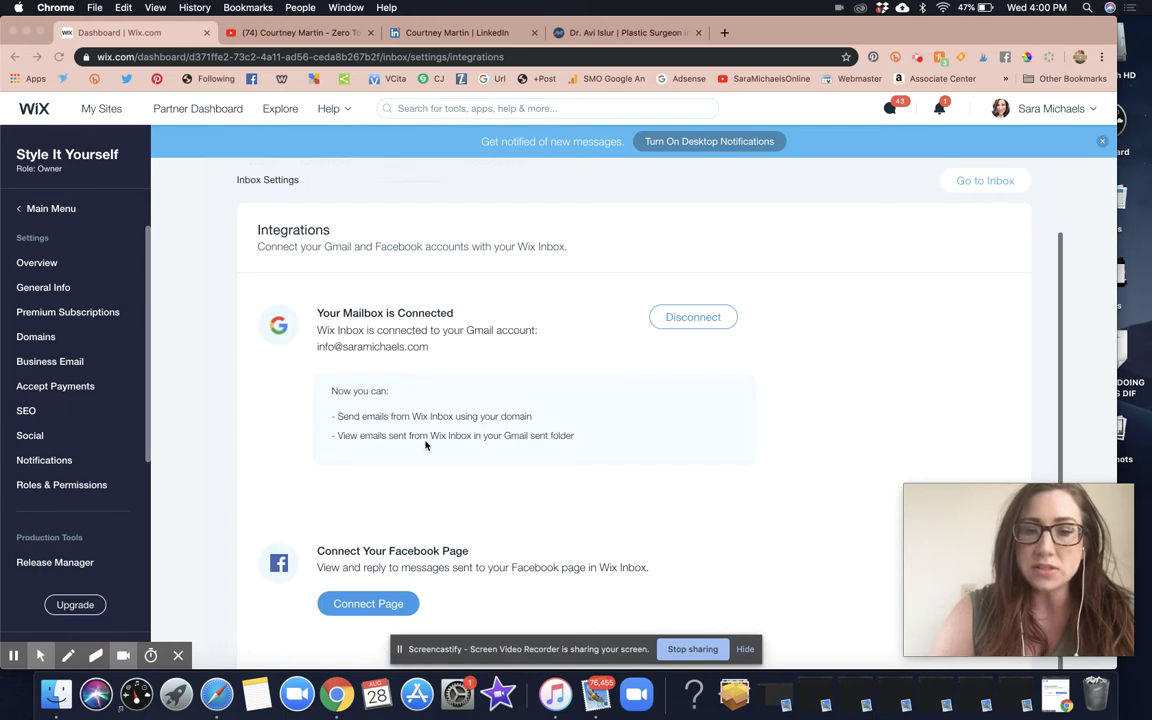
pyautogui.click(369, 606)
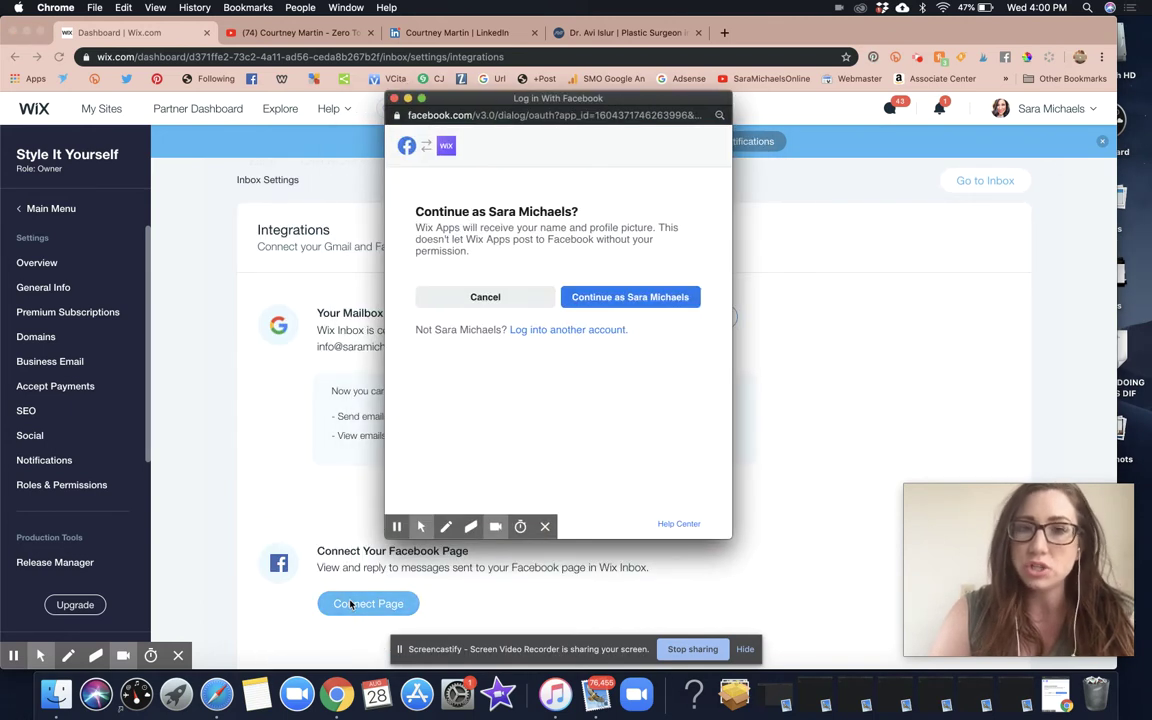
pyautogui.click(640, 300)
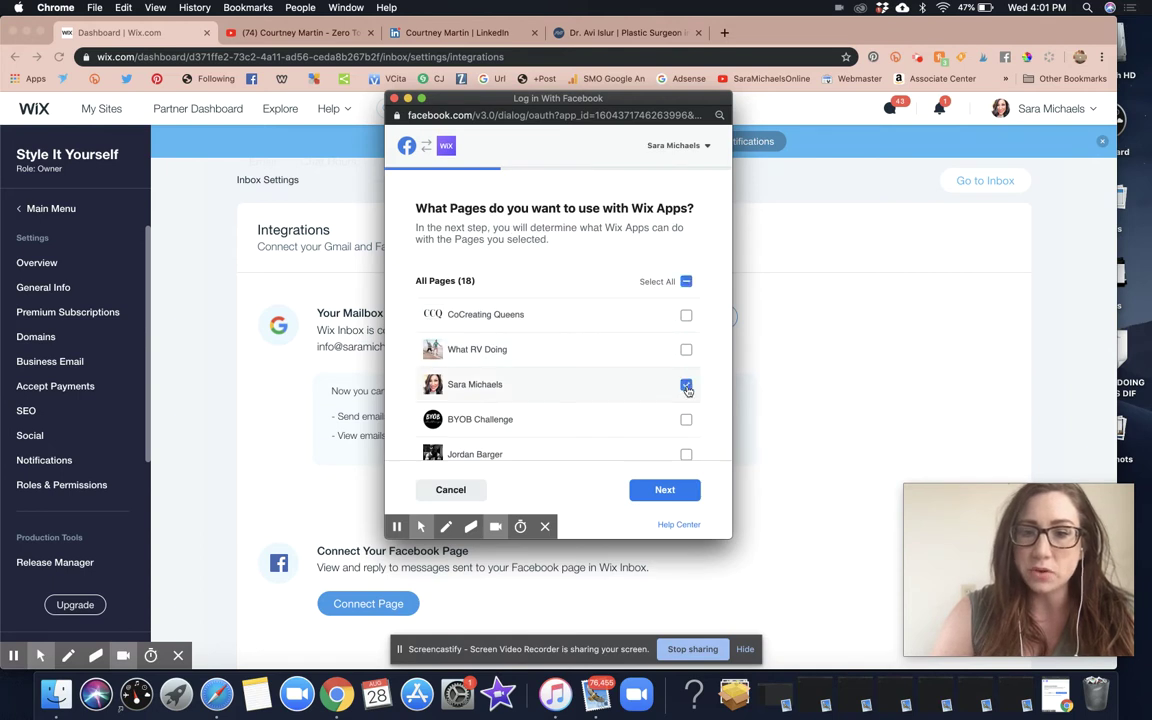
pyautogui.click(682, 490)
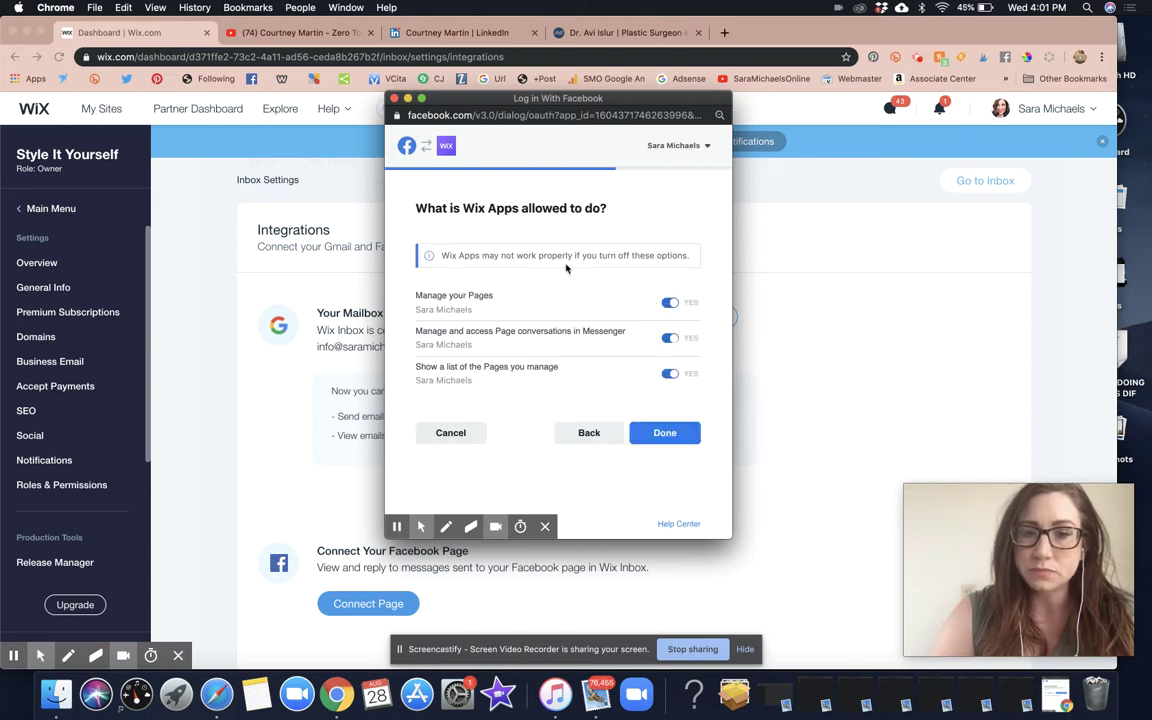
pyautogui.click(689, 441)
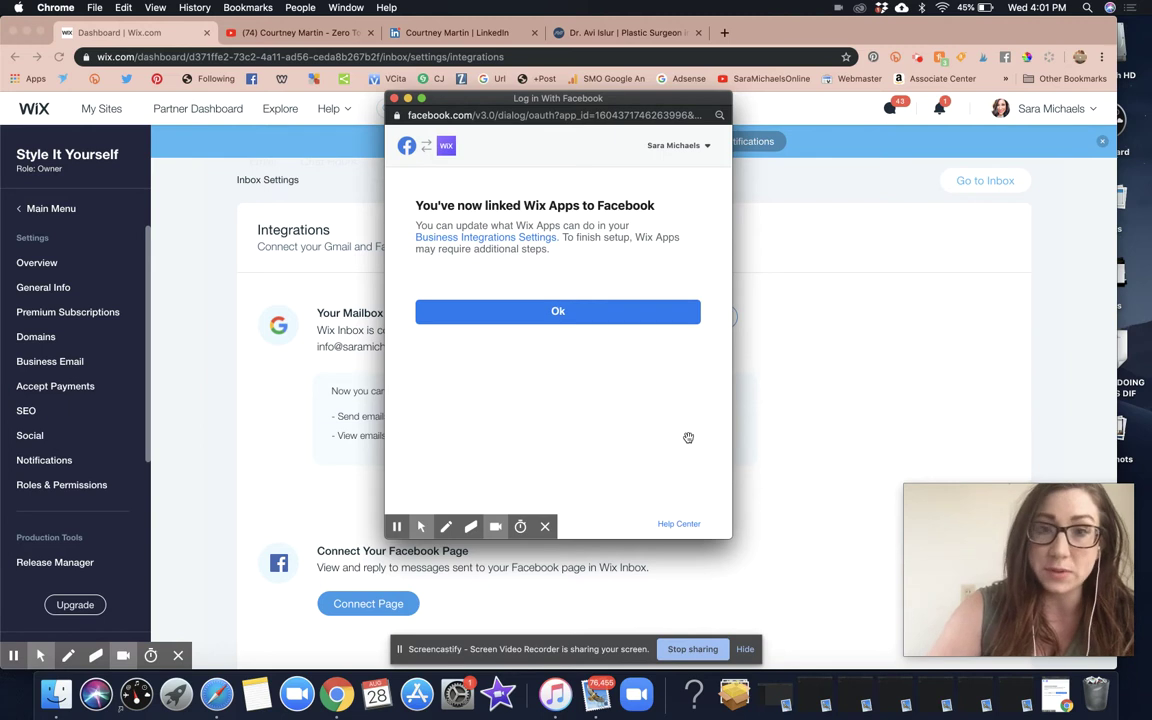
# Step: Capture a screenshot of the Facebook link confirmation and acknowledge it
pyautogui.press('super+shift+5')
pyautogui.click(704, 628)
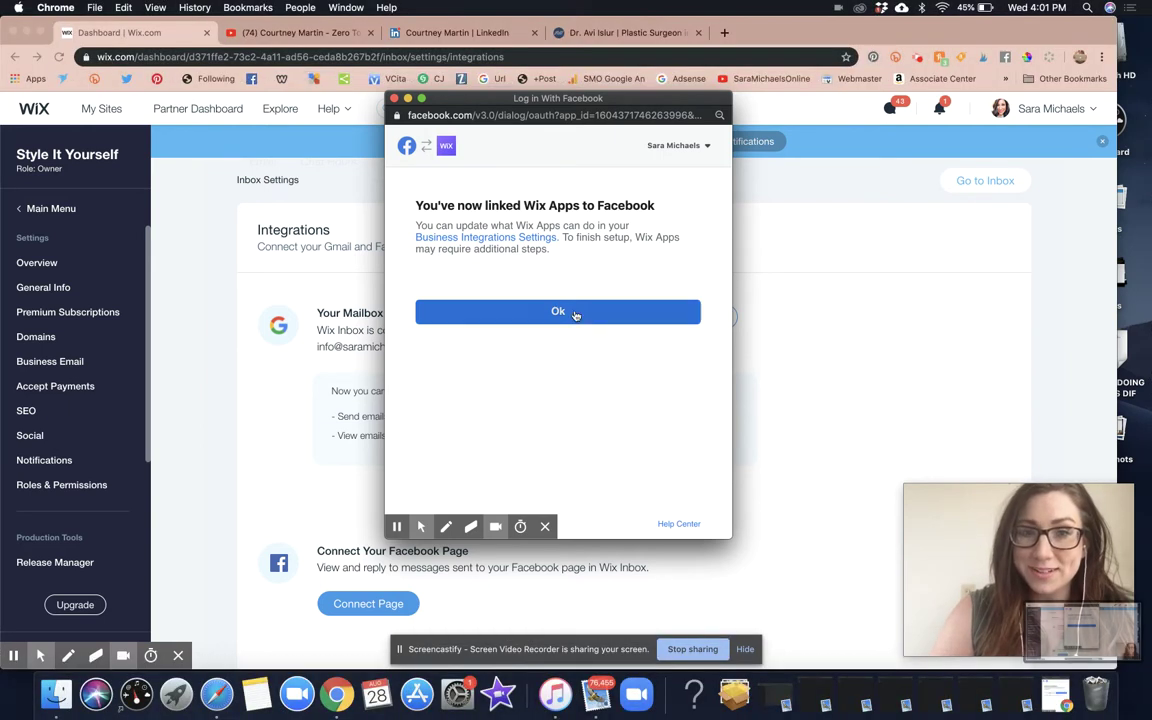
pyautogui.click(574, 318)
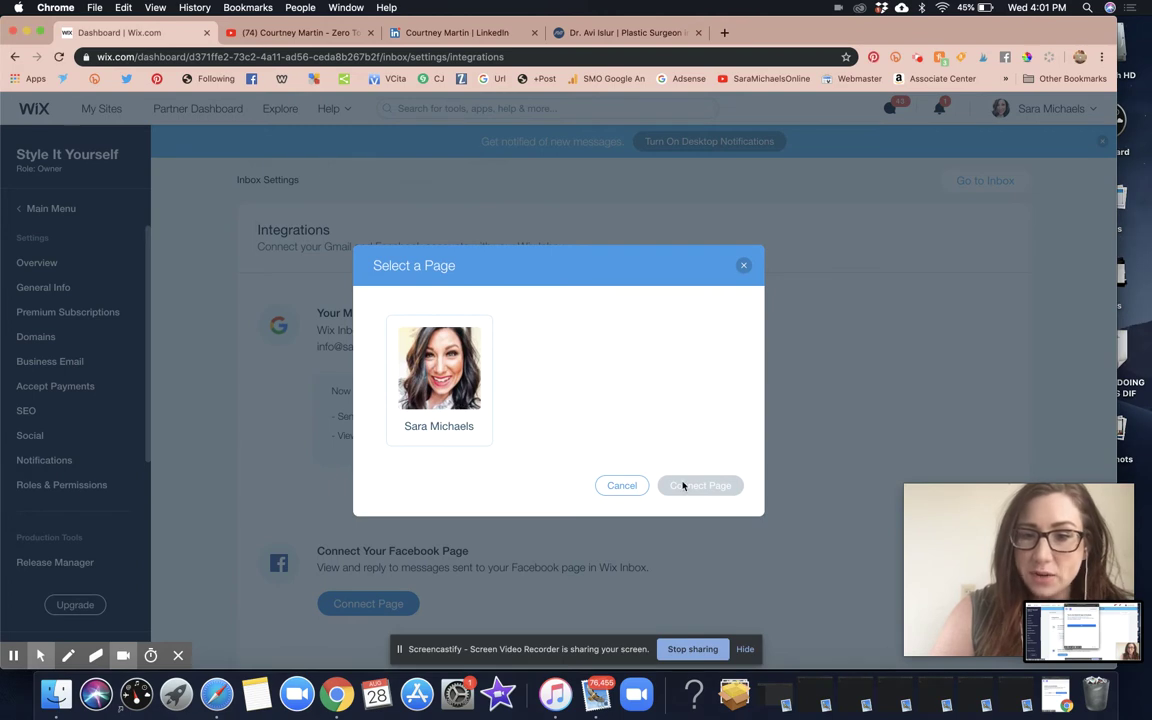
# Step: Connect the owner's Facebook page to the Wix Inbox, close the confirmation and review both connected integrations
pyautogui.click(460, 398)
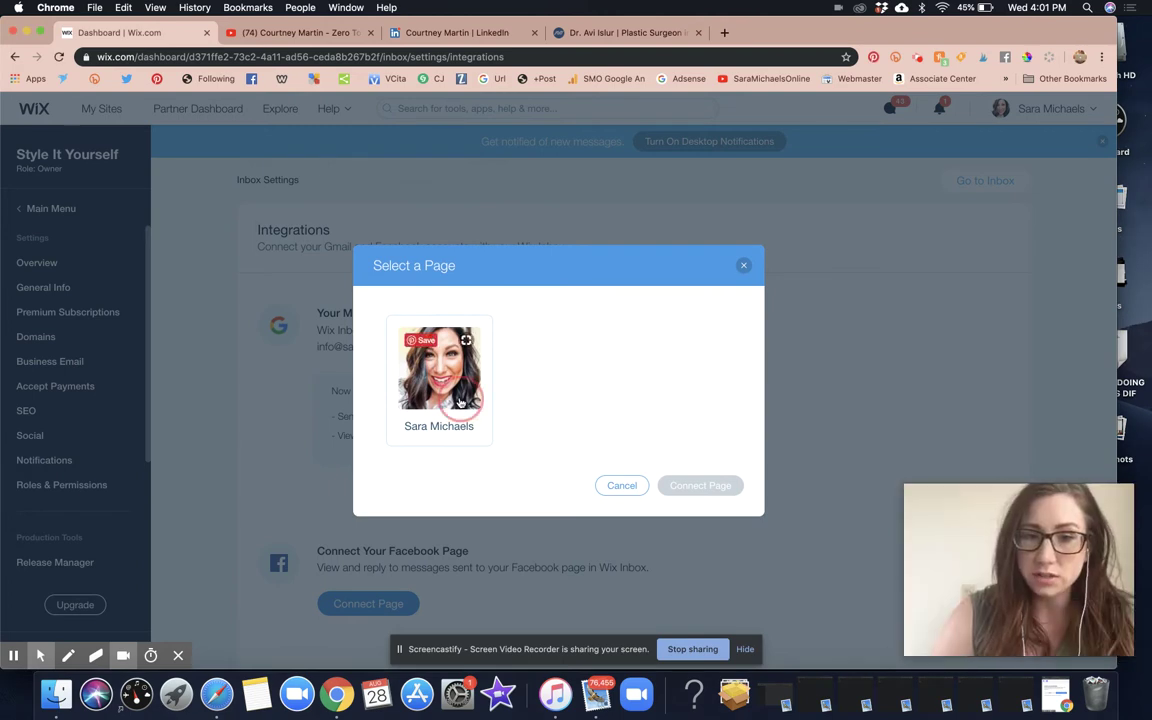
pyautogui.click(694, 485)
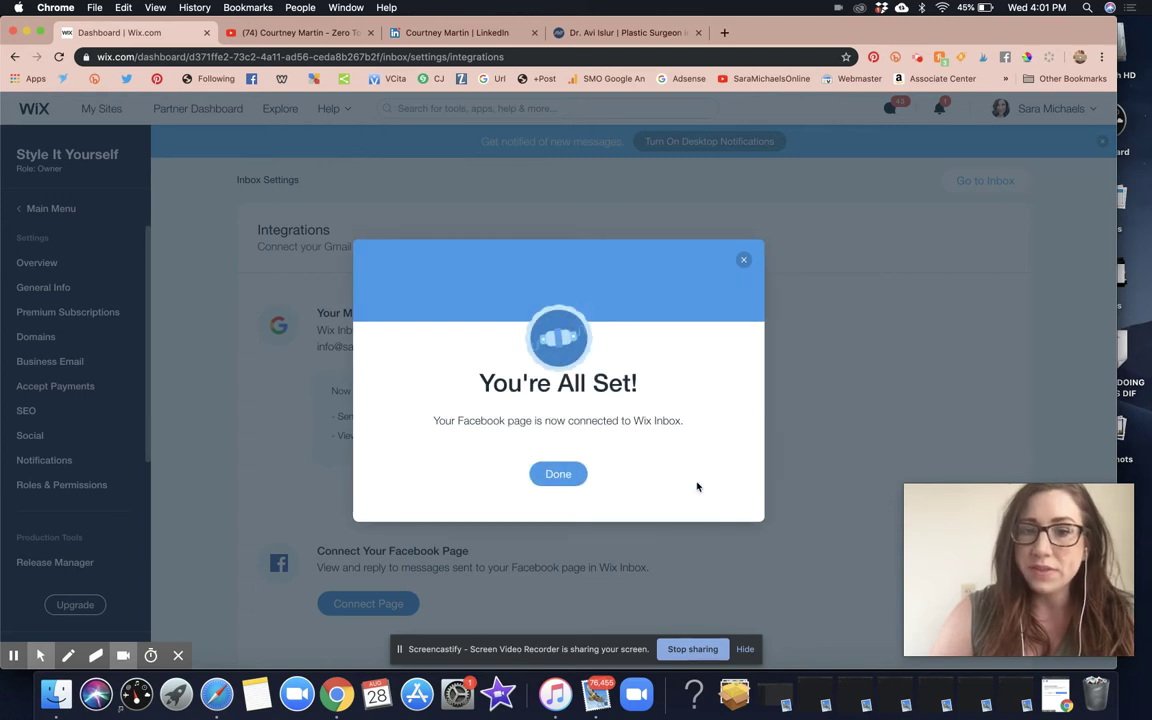
pyautogui.click(565, 481)
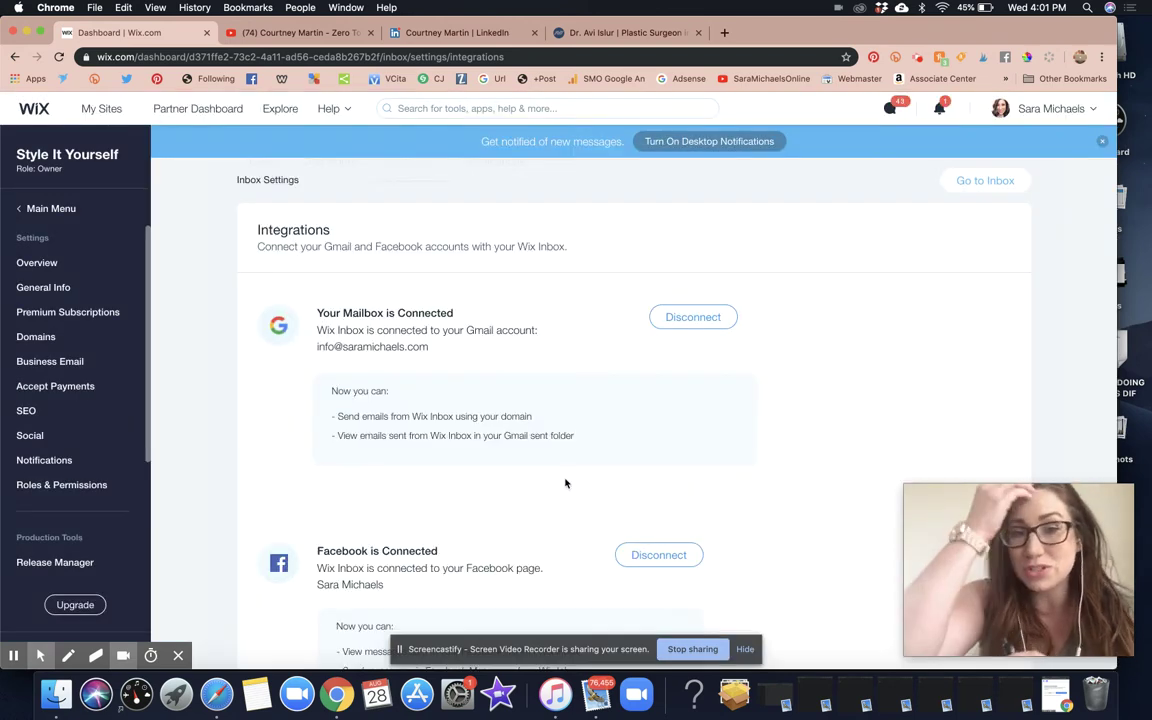
pyautogui.scroll(-2, 624, 408)
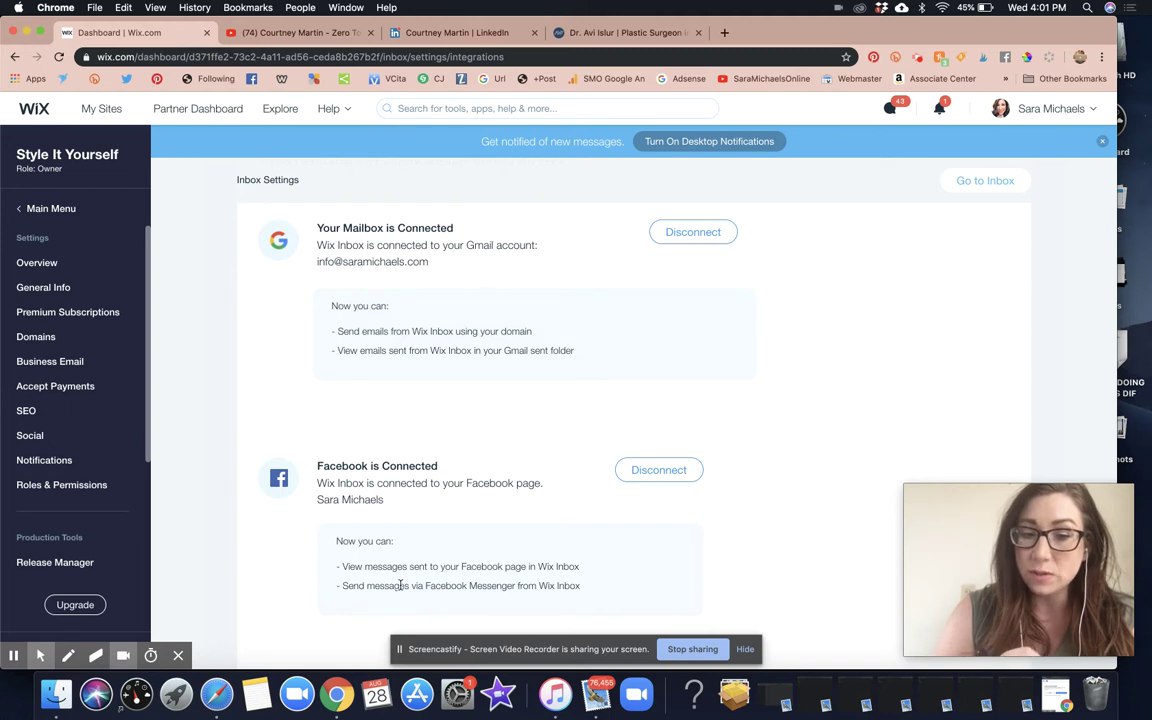
pyautogui.scroll(5, 612, 556)
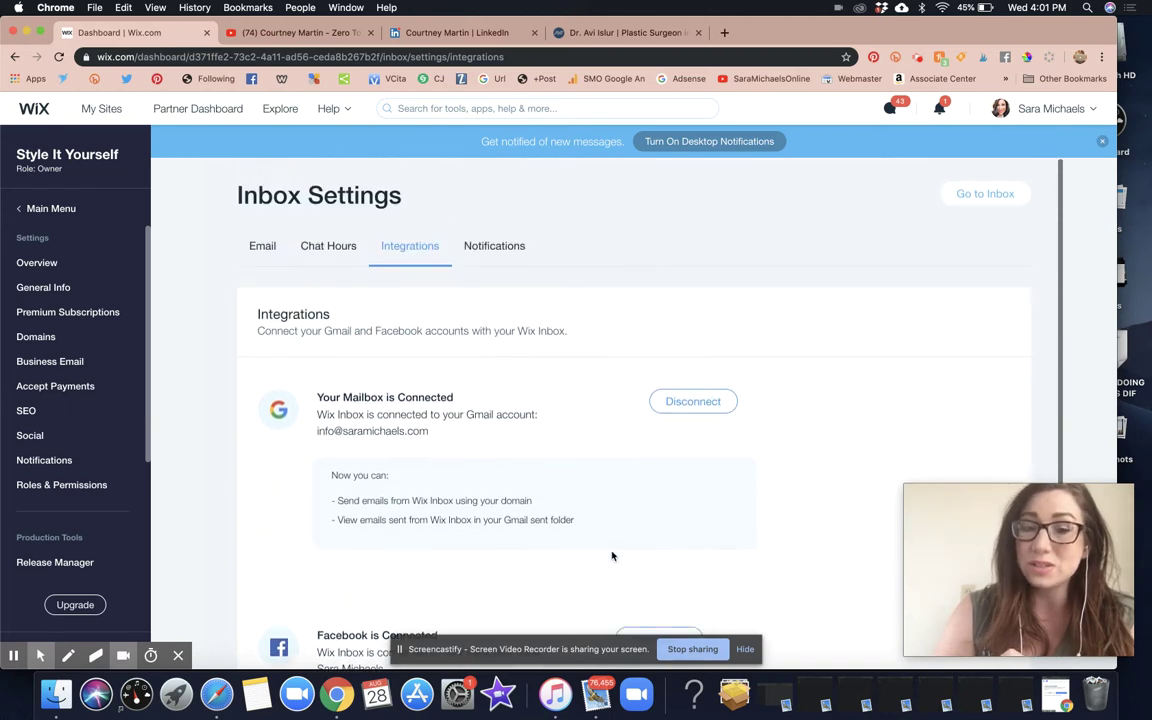
# Step: Review the inbox's notification settings and its email settings for business name, subject line and signature
pyautogui.click(499, 255)
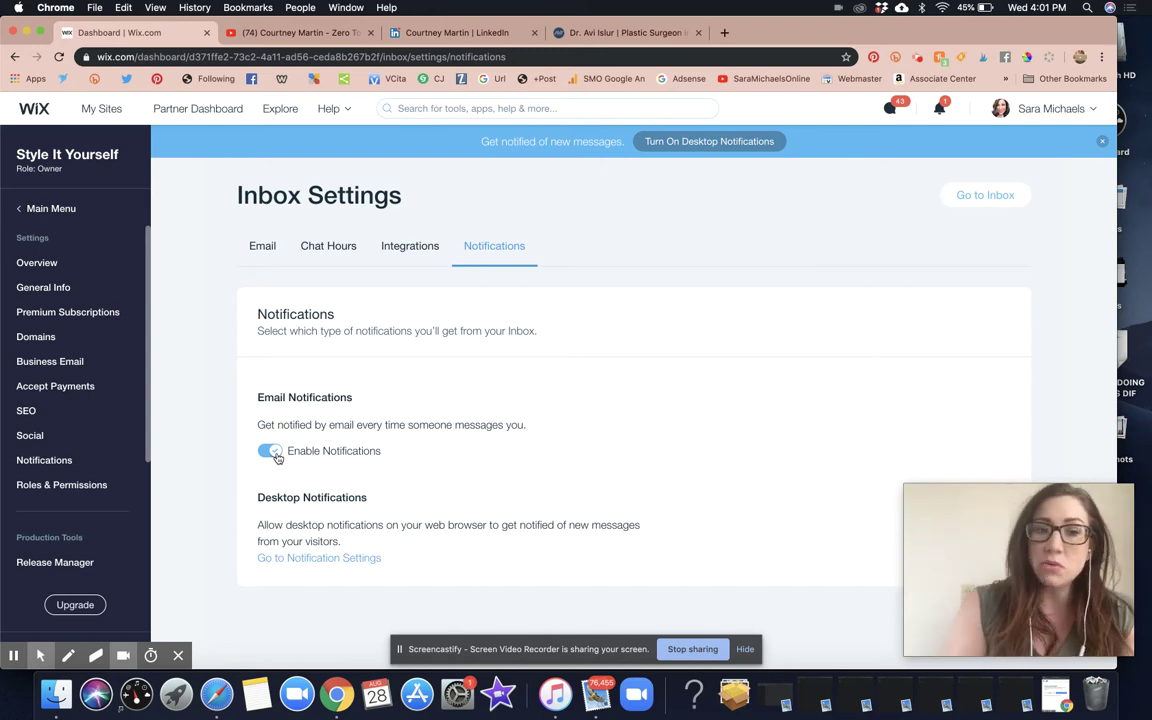
pyautogui.click(264, 254)
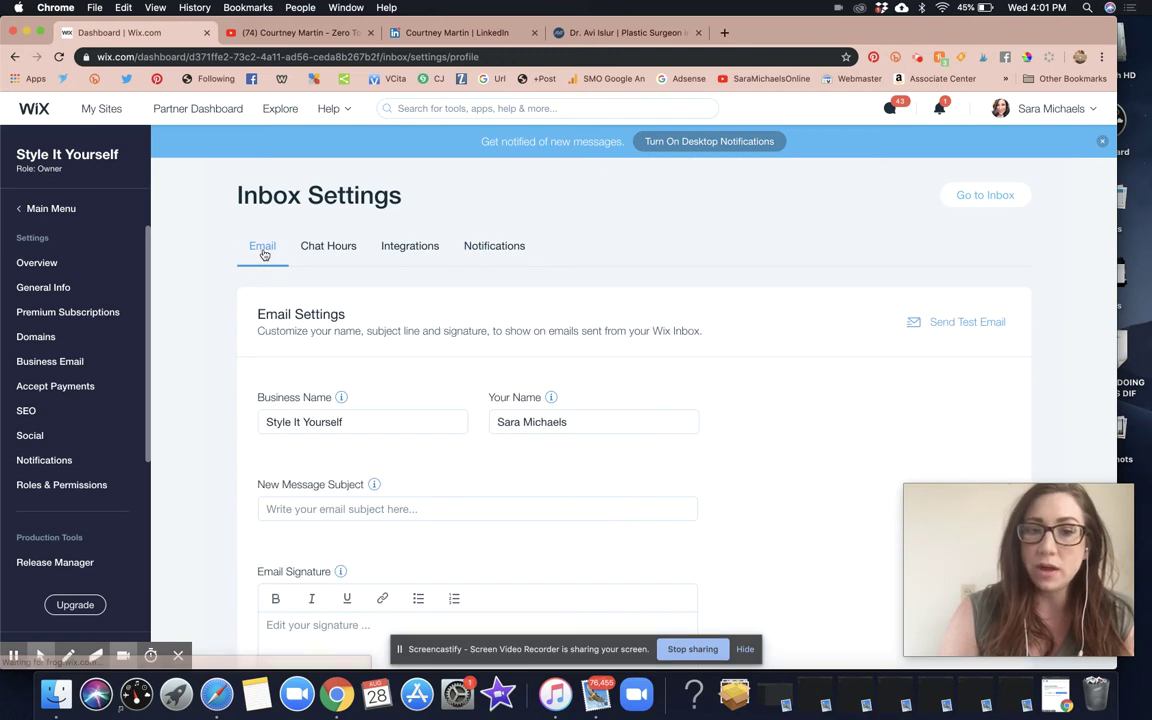
pyautogui.scroll(-2, 527, 403)
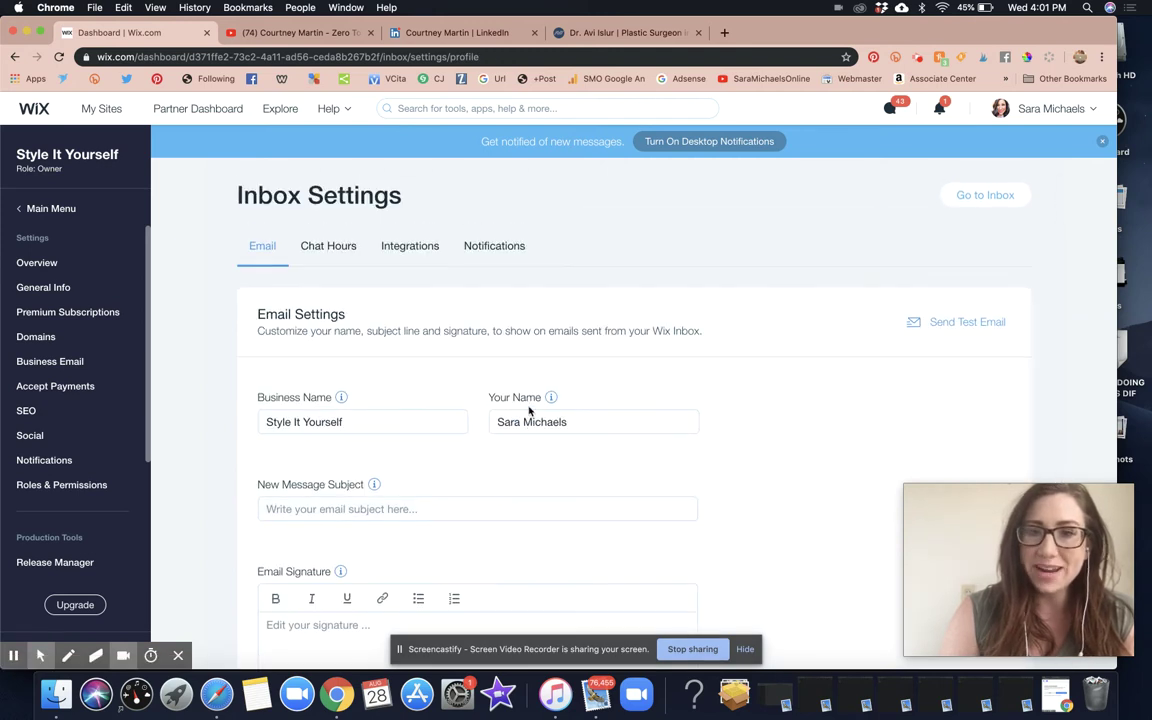
# Step: Return to the site's main dashboard and view the Add Facebook Pixel suggestion with its estimated setup time under Suggested For You
pyautogui.click(32, 209)
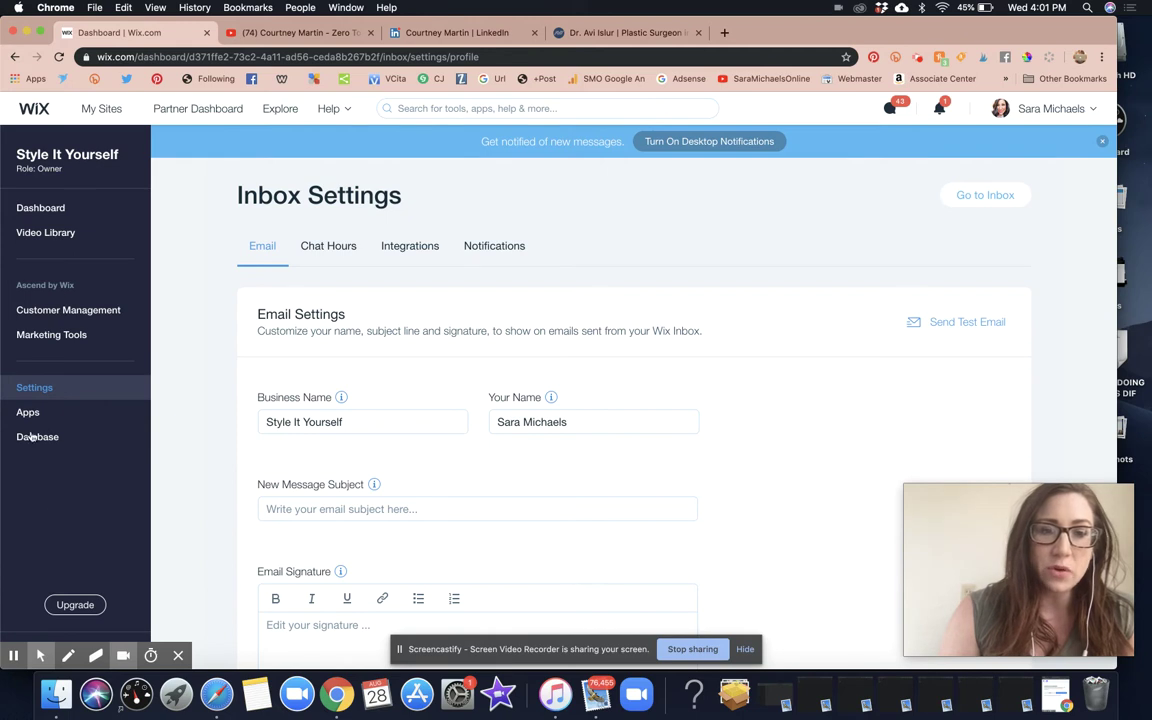
pyautogui.click(48, 207)
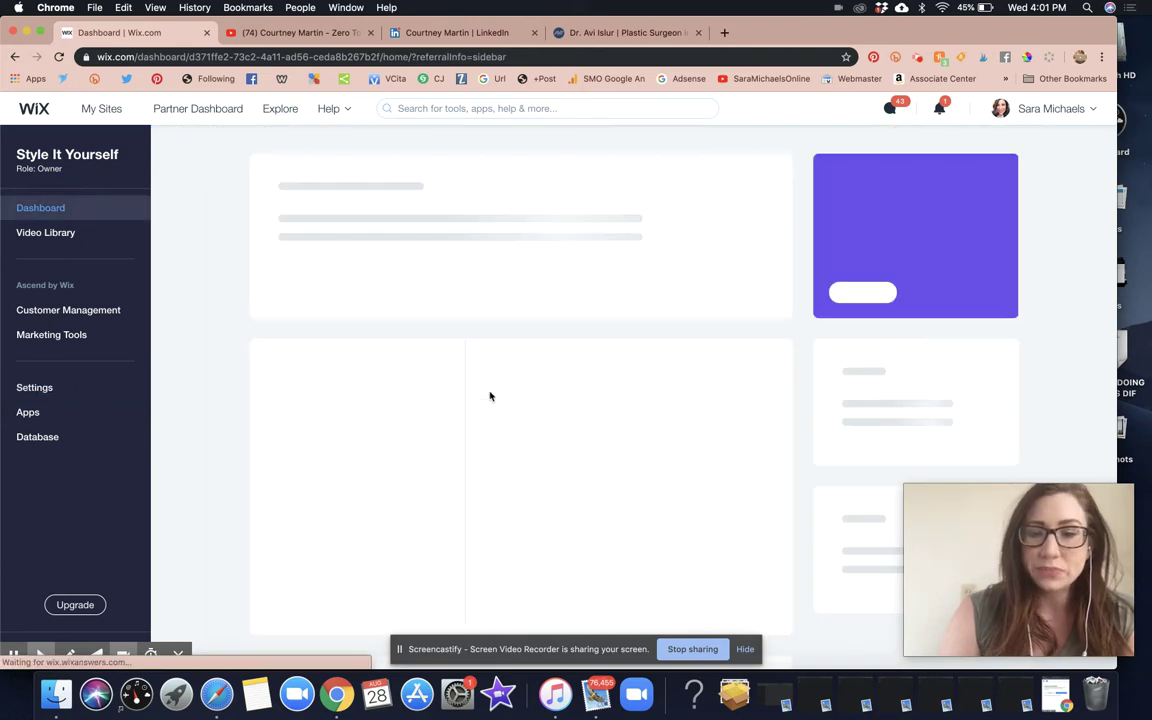
pyautogui.scroll(-5, 589, 419)
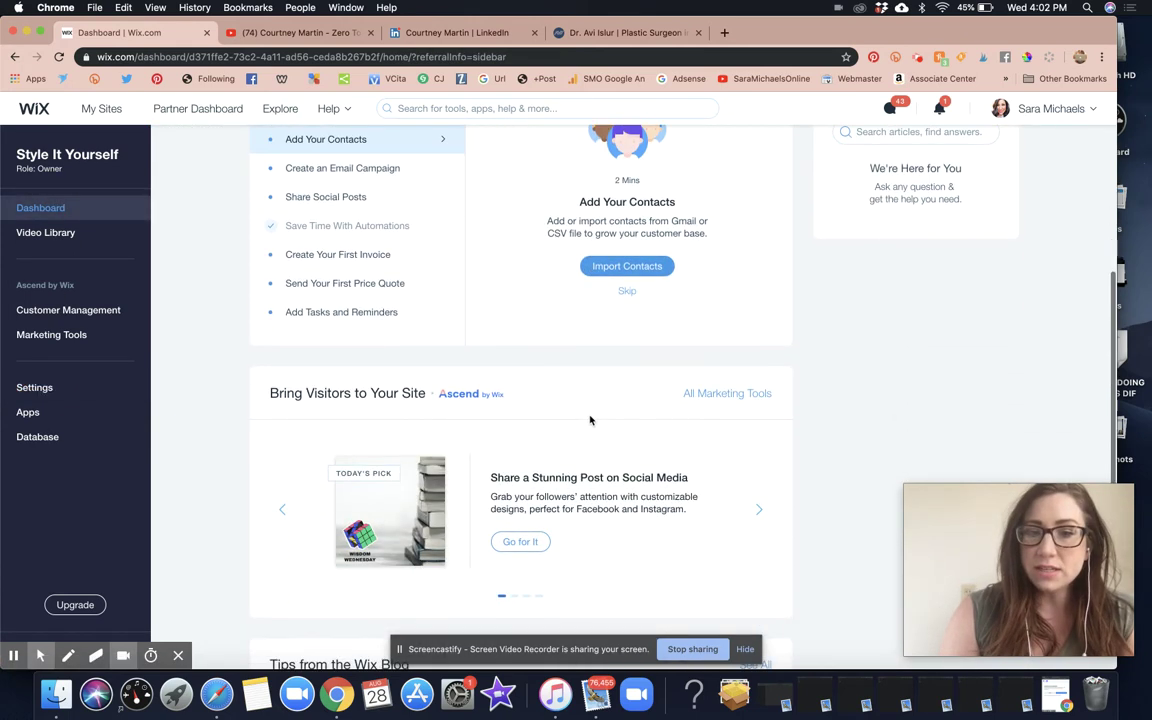
pyautogui.scroll(4, 589, 419)
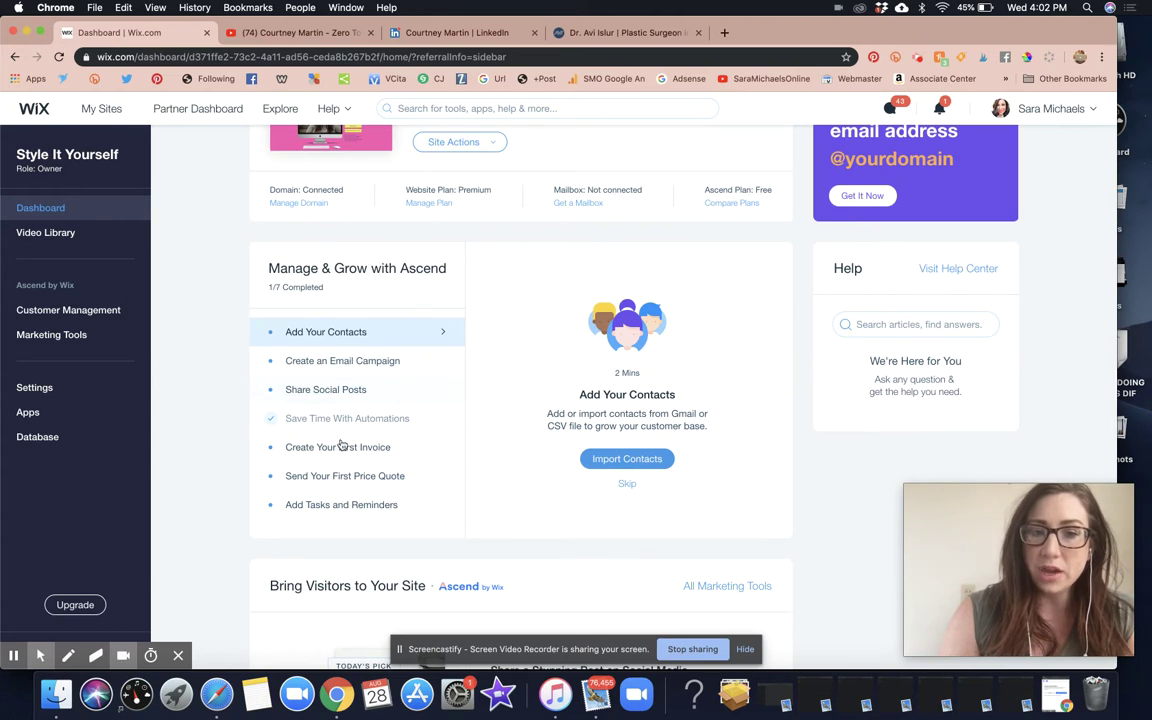
pyautogui.scroll(-5, 341, 446)
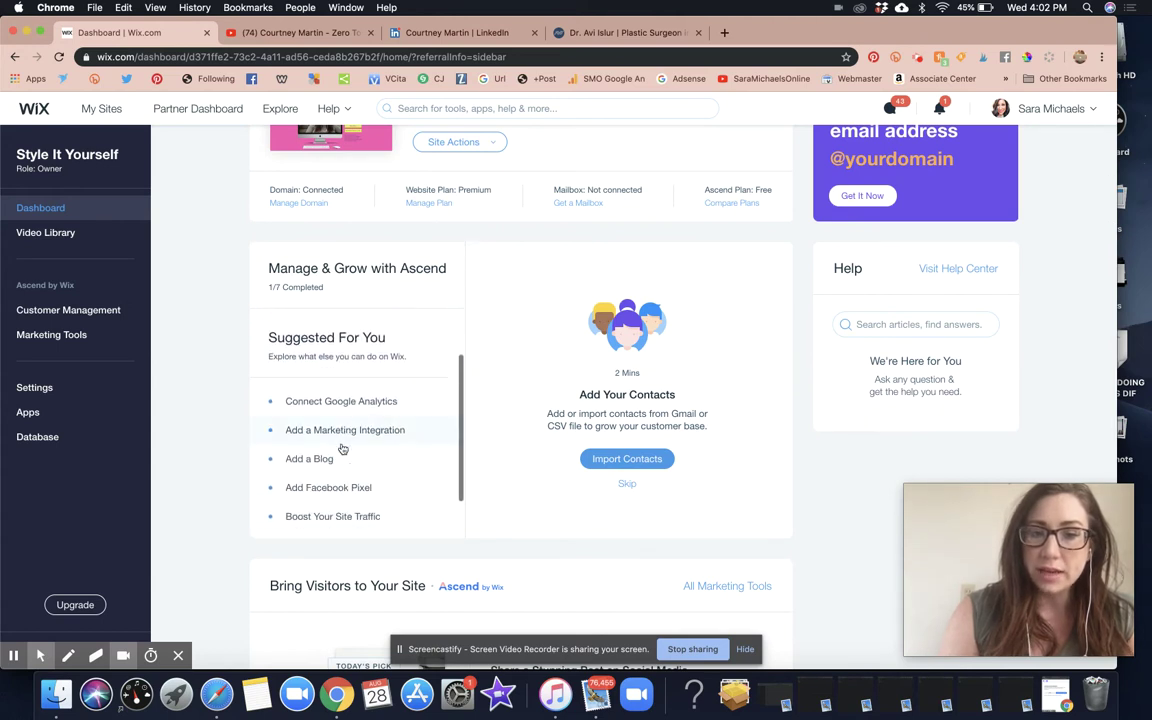
pyautogui.scroll(-2, 338, 446)
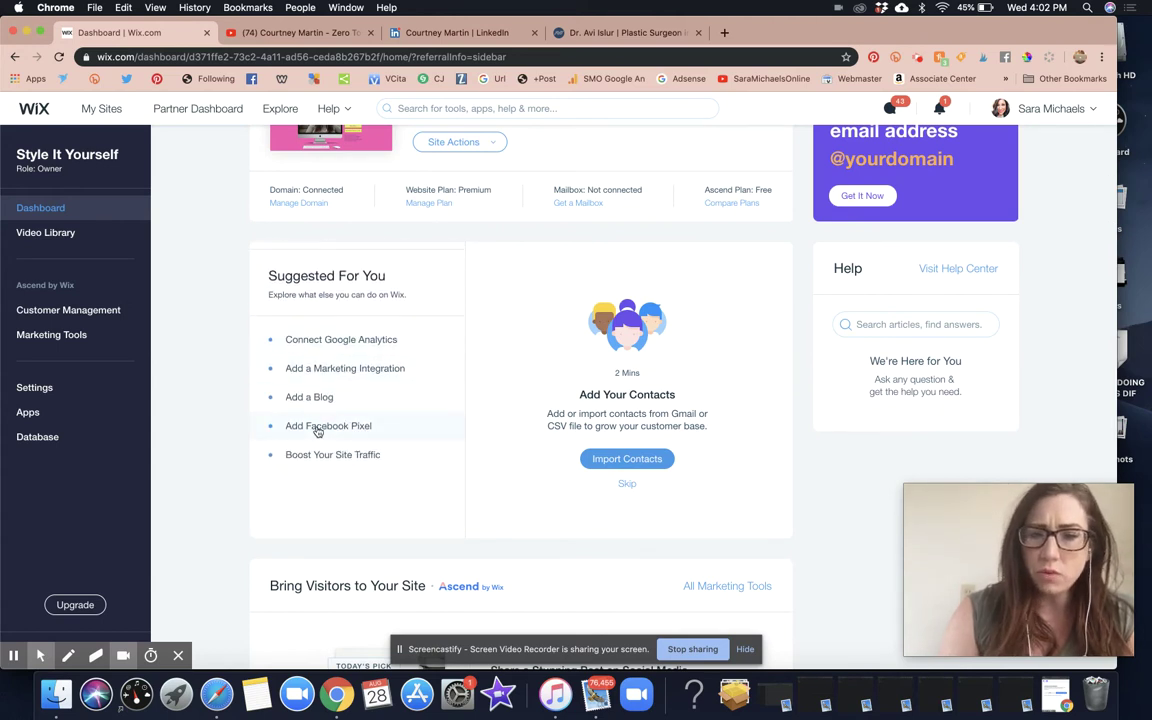
pyautogui.click(318, 428)
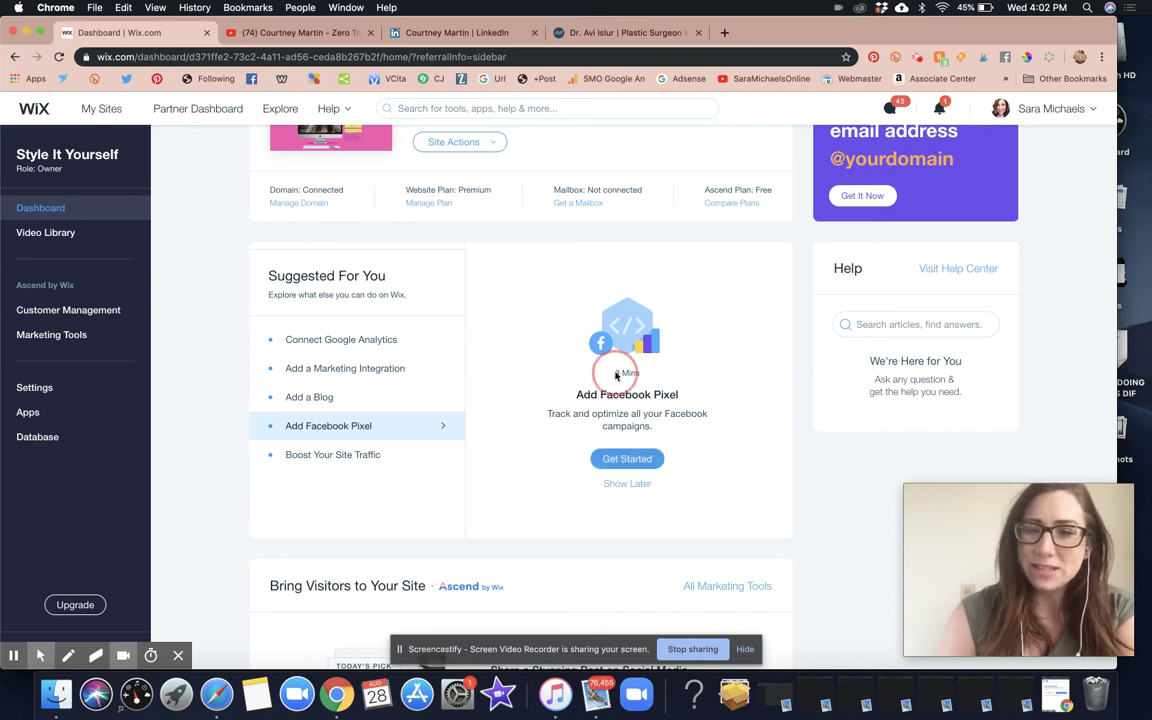
pyautogui.moveTo(617, 373); pyautogui.dragTo(641, 373)
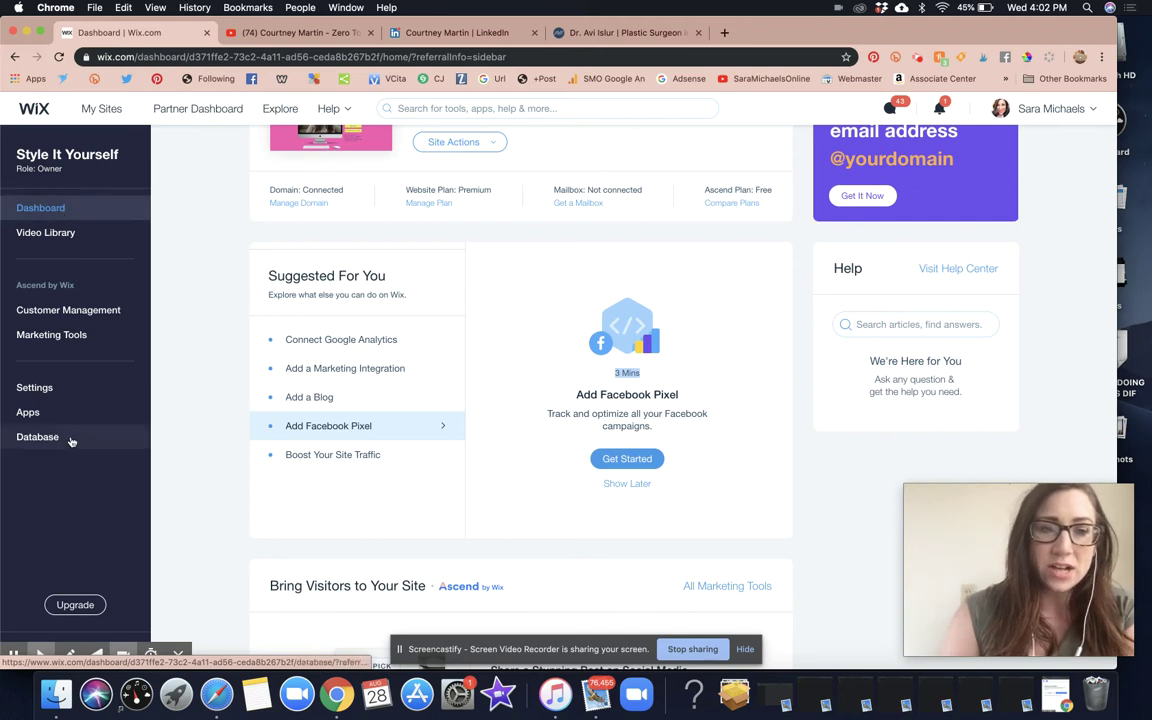
# Step: Reopen the Customer Management inbox's integration settings, review the Gmail and Facebook connections, and return to the main menu
pyautogui.click(68, 312)
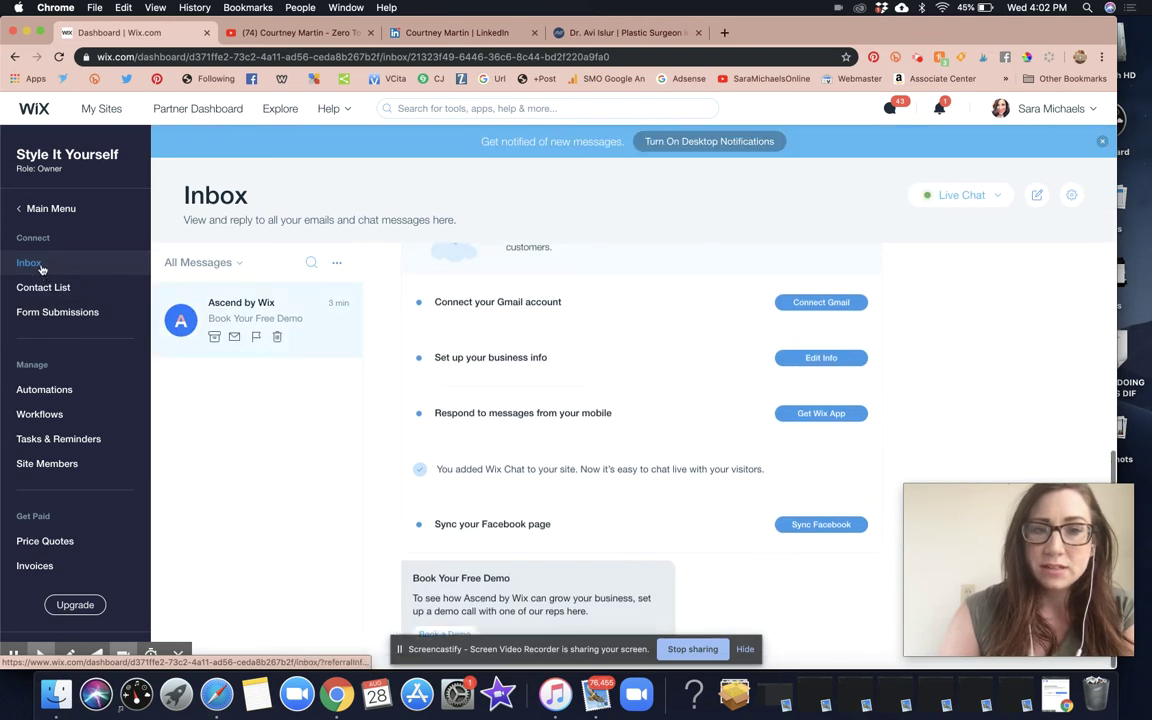
pyautogui.click(1072, 199)
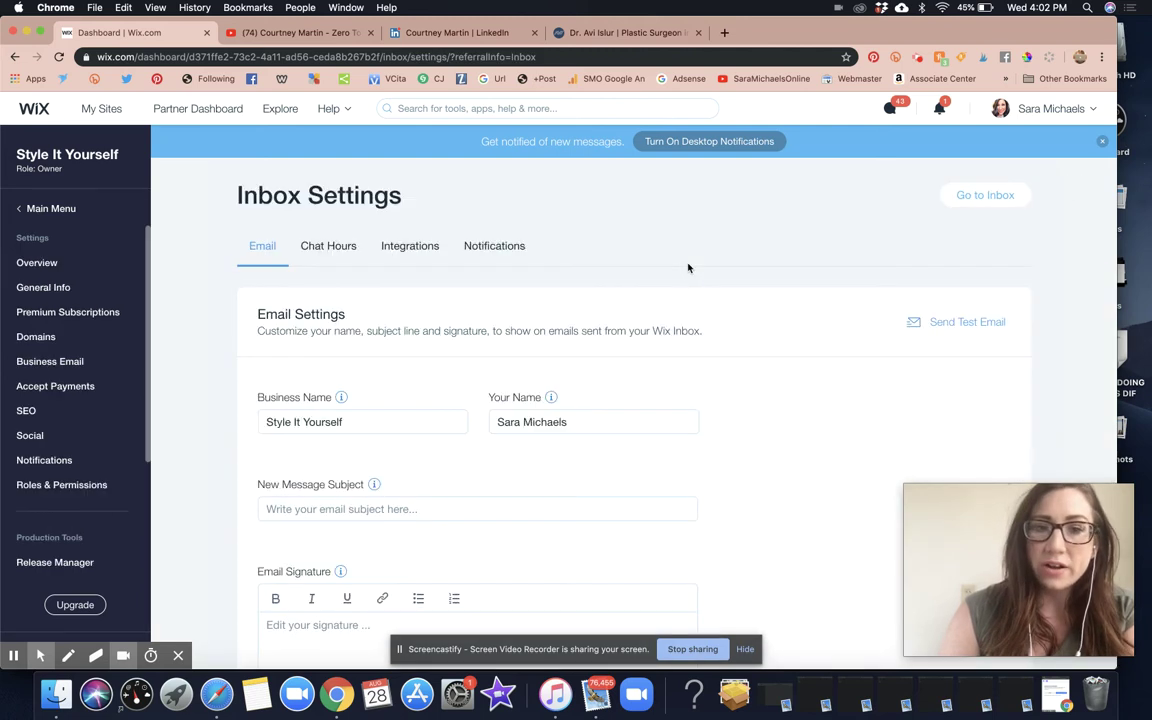
pyautogui.click(414, 251)
pyautogui.scroll(-3, 524, 306)
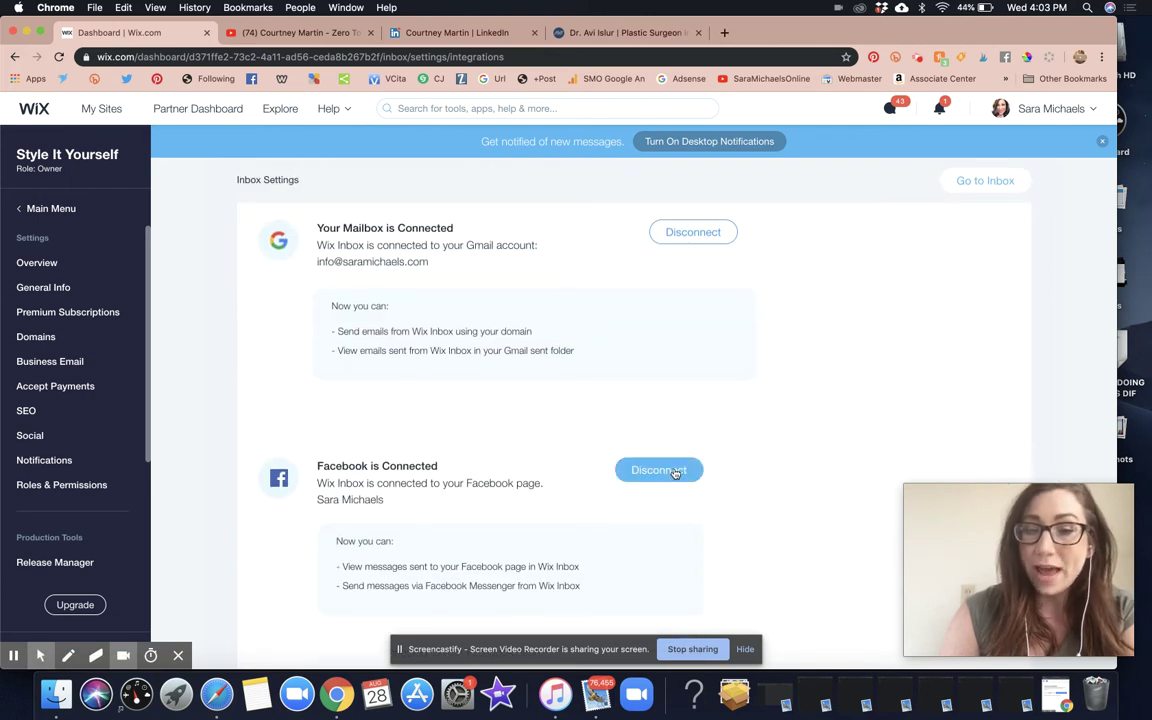
pyautogui.scroll(3, 463, 346)
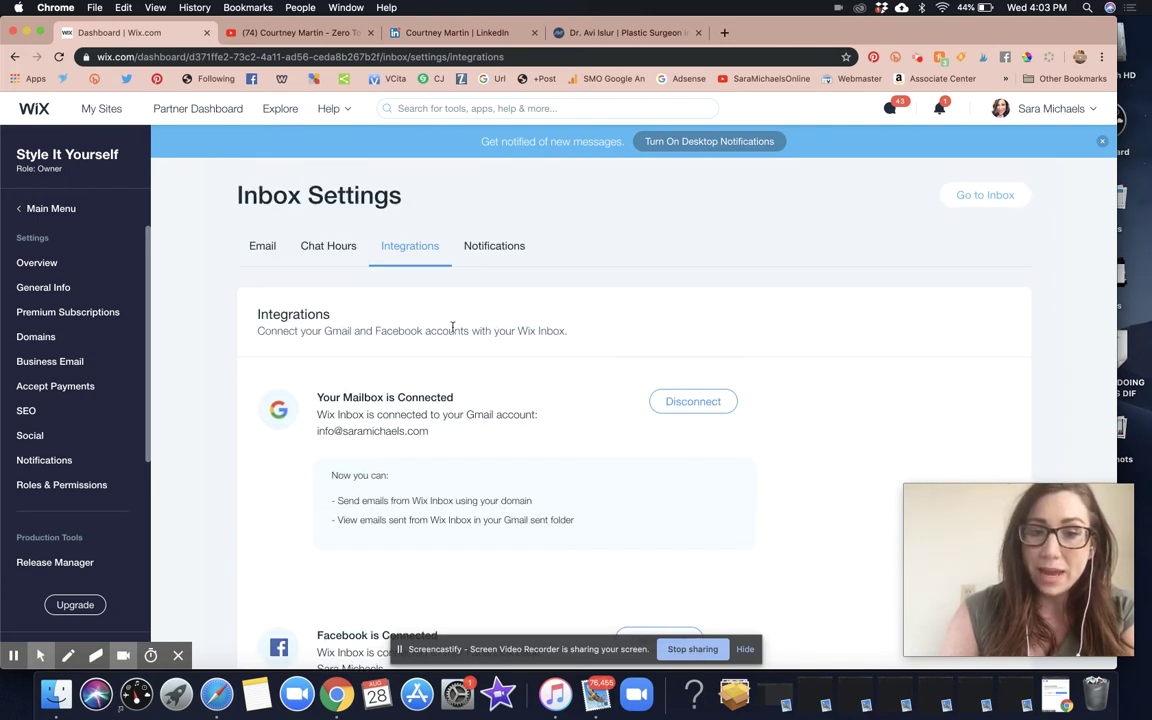
pyautogui.scroll(-3, 443, 431)
pyautogui.scroll(3, 443, 431)
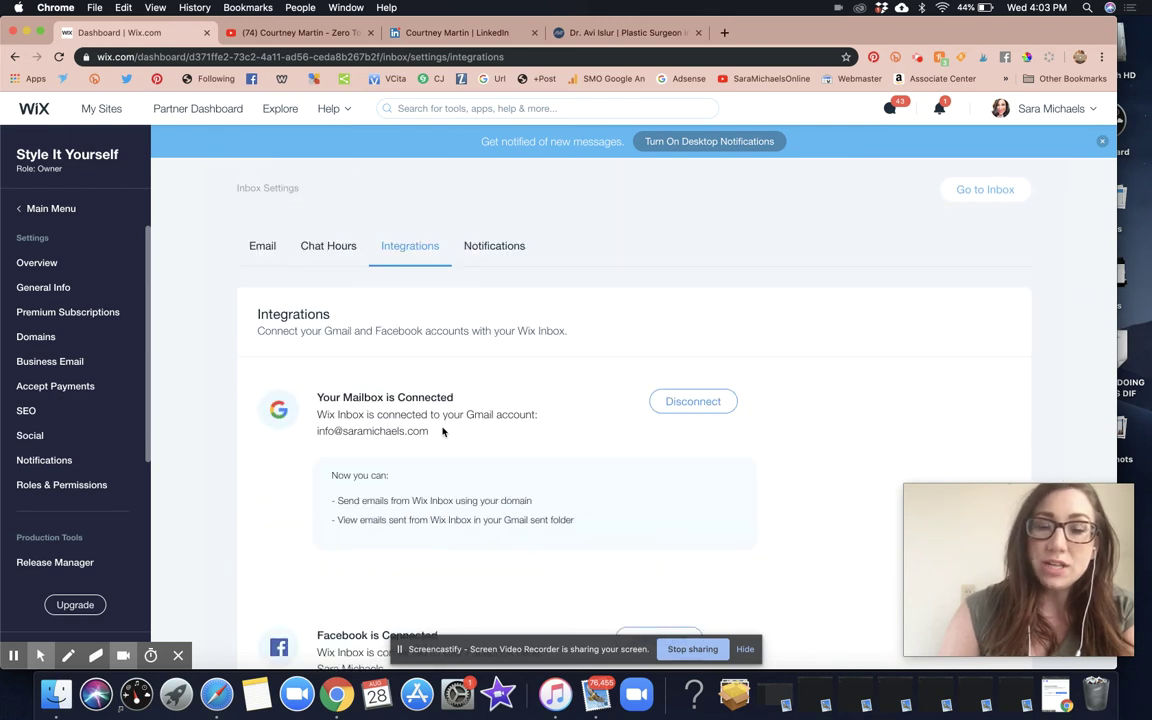
pyautogui.click(43, 210)
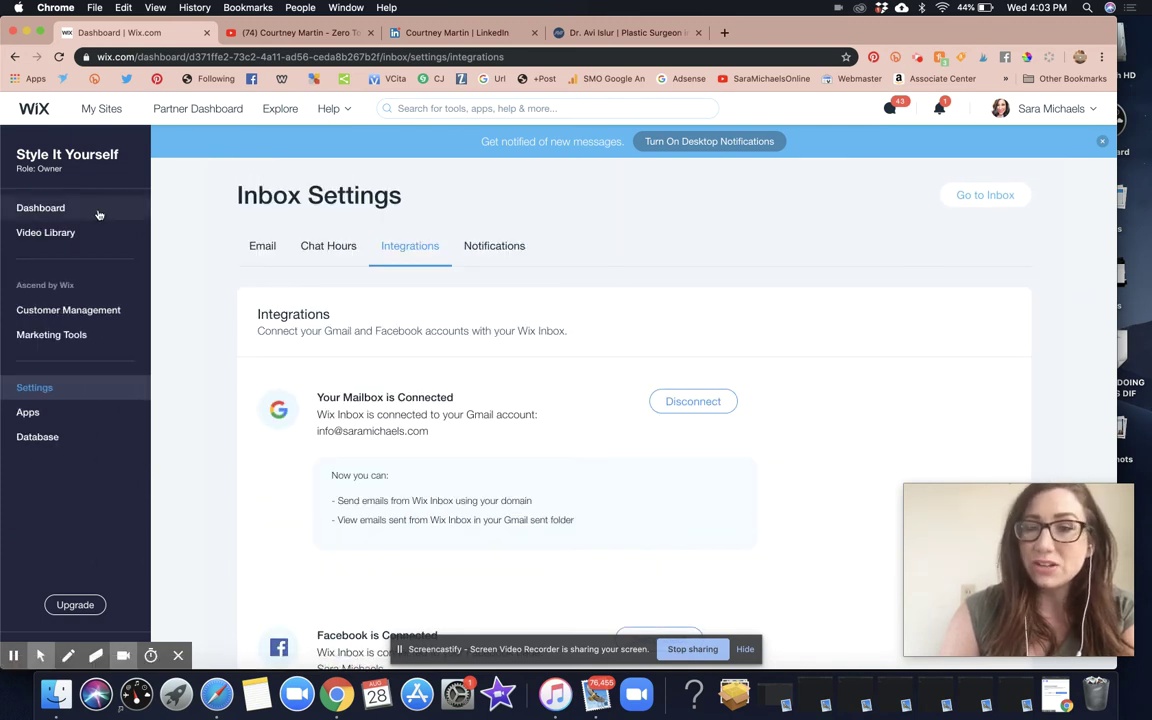